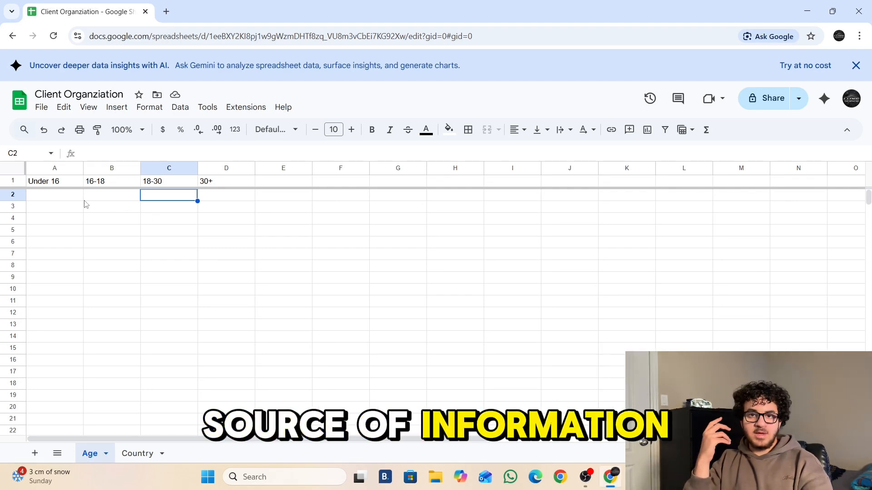
- Review the Age and Country sheets of the client spreadsheet
left_click(46, 201)
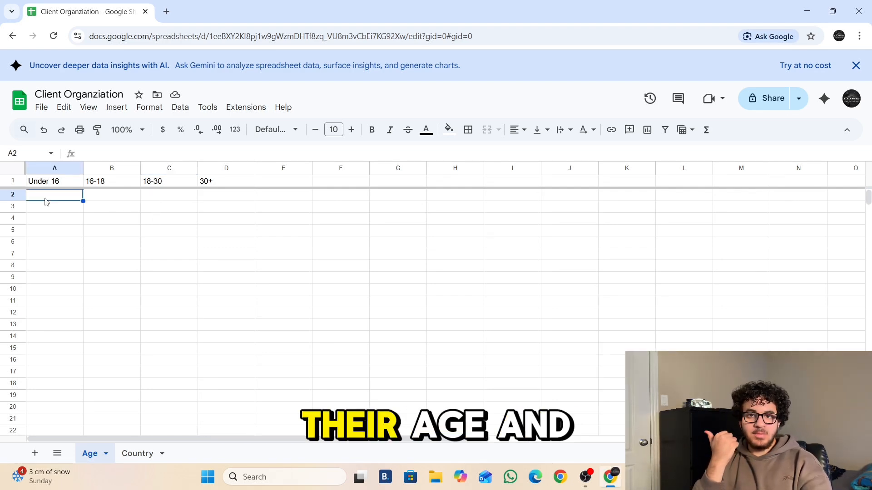
left_click(138, 453)
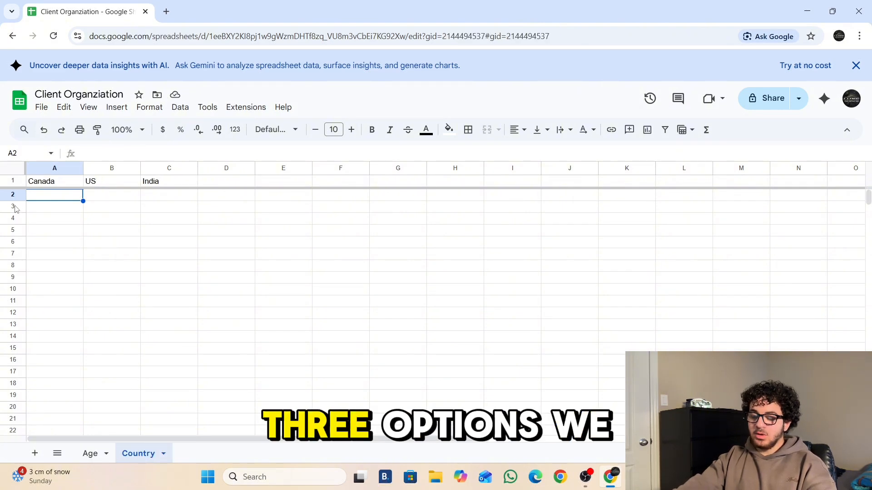
left_click(91, 454)
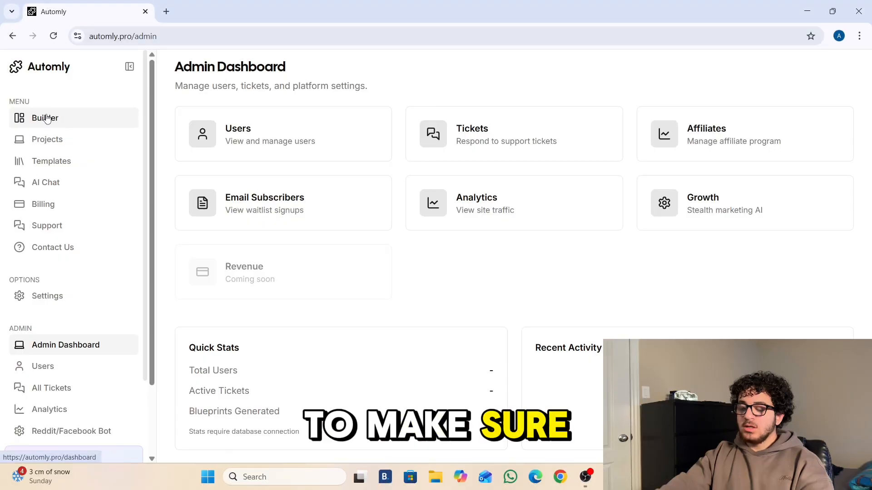
- Describe a webhook of client name, age and country routed to seven Google Sheets, then generate and download the blueprint
left_click(47, 119)
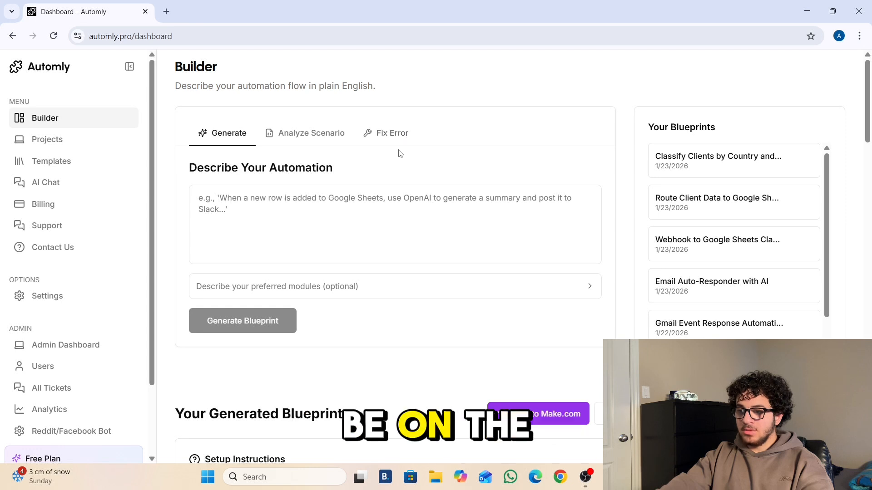
left_click(273, 206)
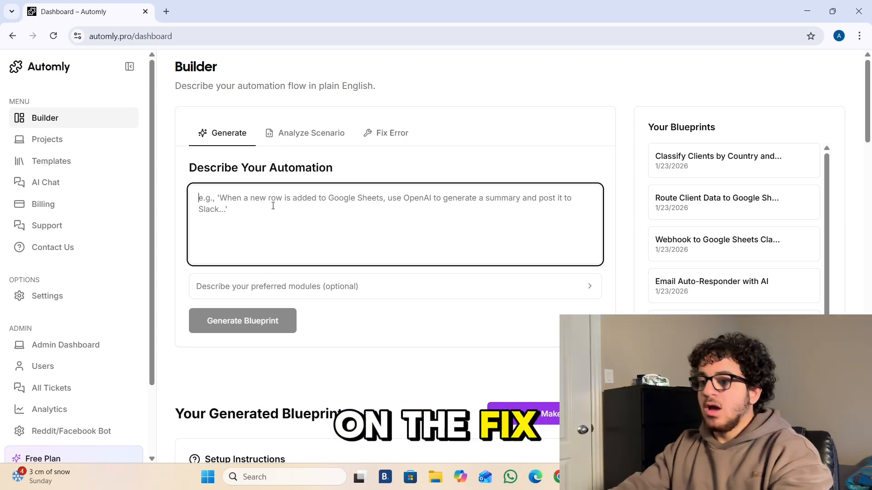
type("When ")
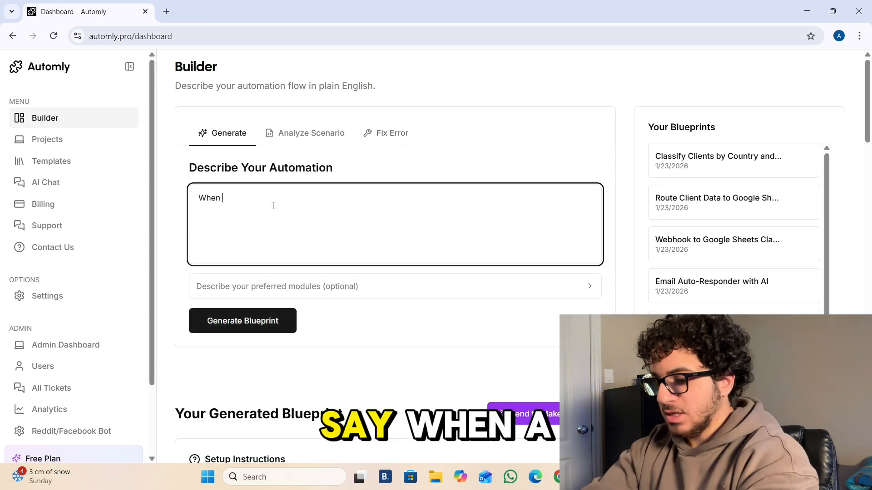
type("a webhook is receiv")
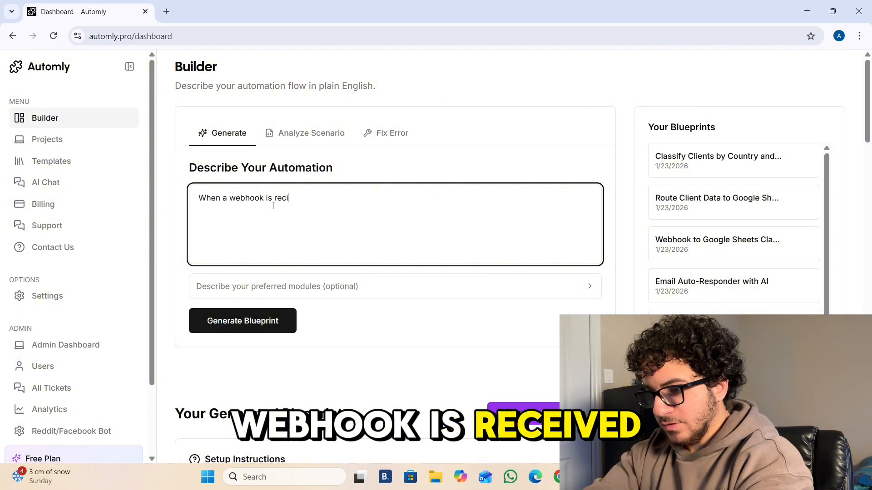
type("ed with the user'")
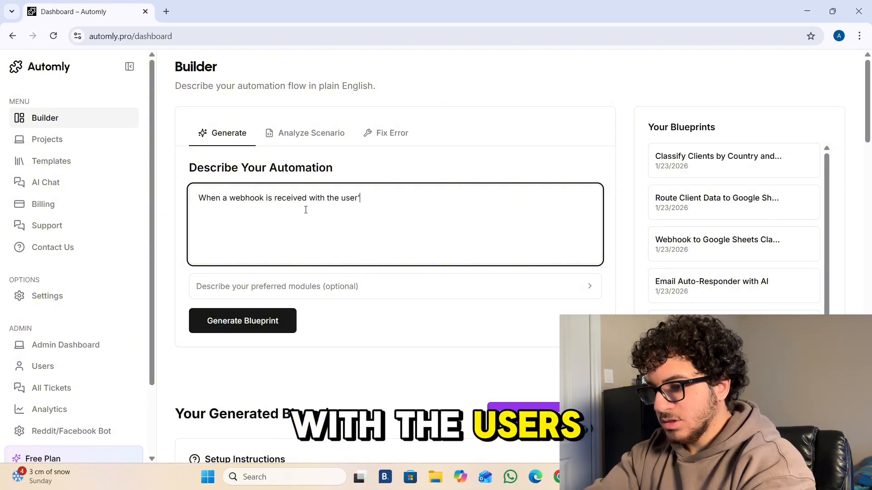
type("s n")
key("BackSpace")
key("BackSpace")
key("BackSpace")
key("BackSpace")
key("BackSpace")
key("BackSpace")
key("BackSpace")
key("BackSpace")
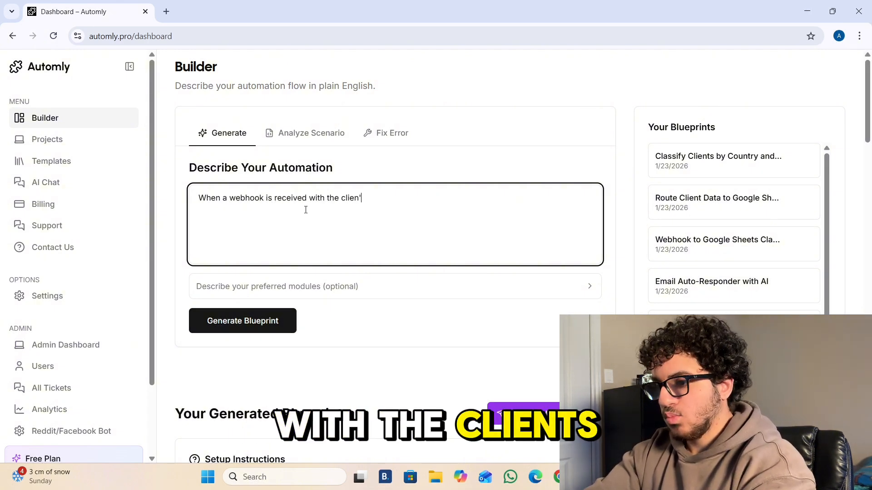
type("client's name, email")
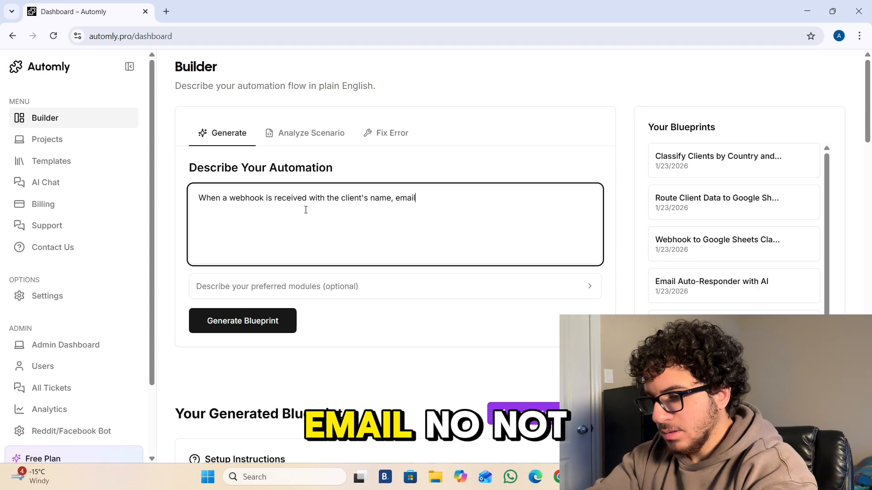
key("BackSpace")
key("BackSpace")
key("BackSpace")
key("BackSpace")
key("BackSpace")
type("age, and c")
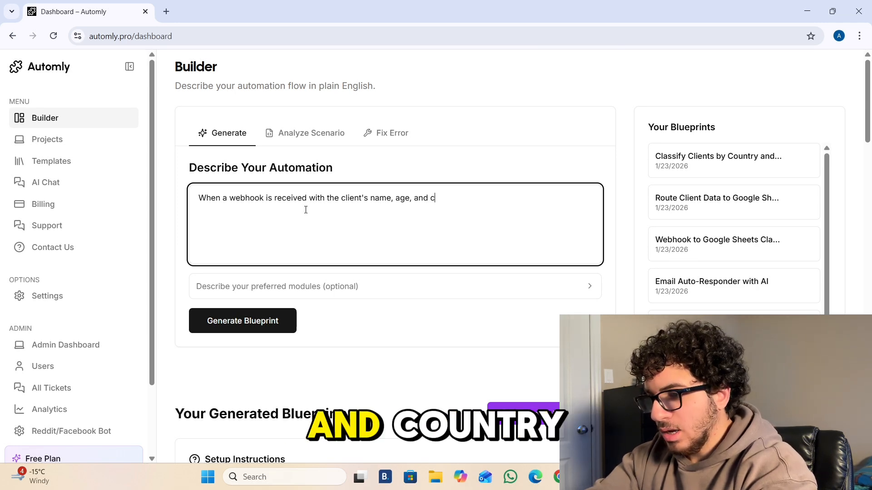
type("ountry, ")
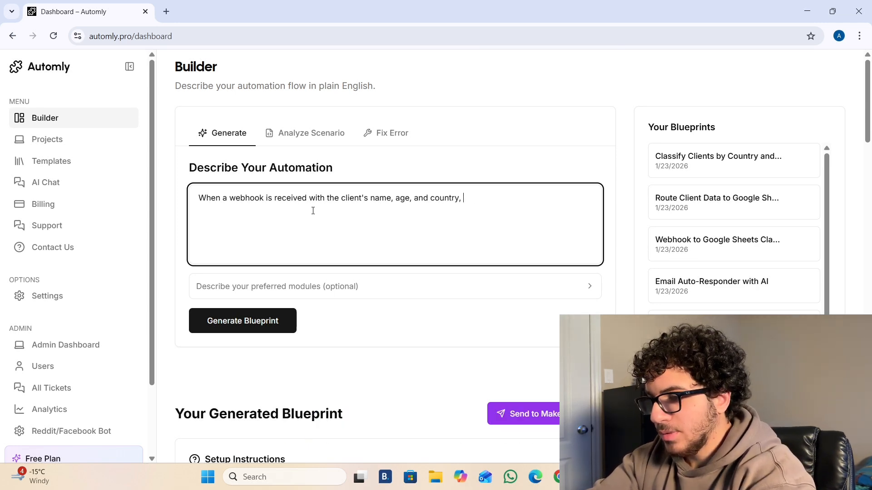
type("ctake that i")
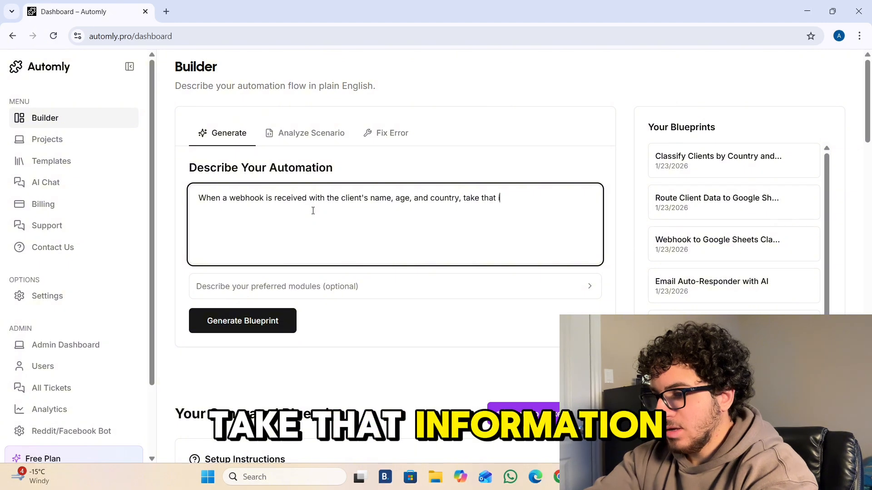
type("nformation through a route")
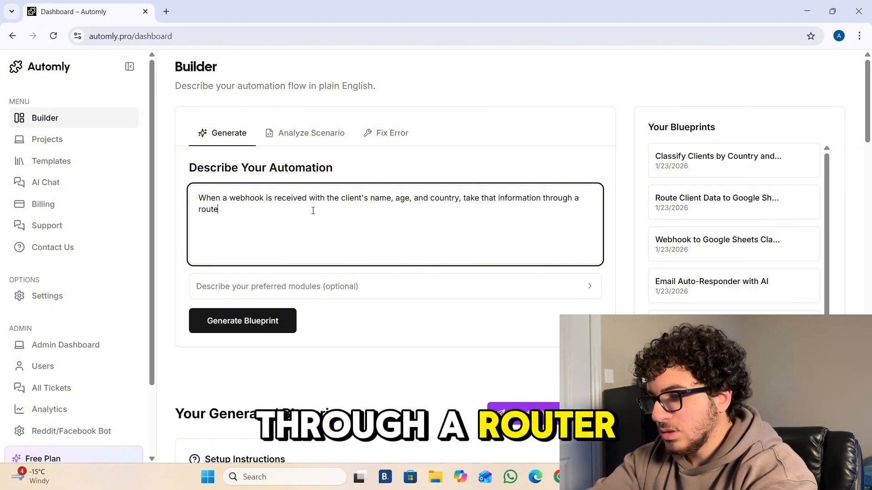
type("r with 7 diff")
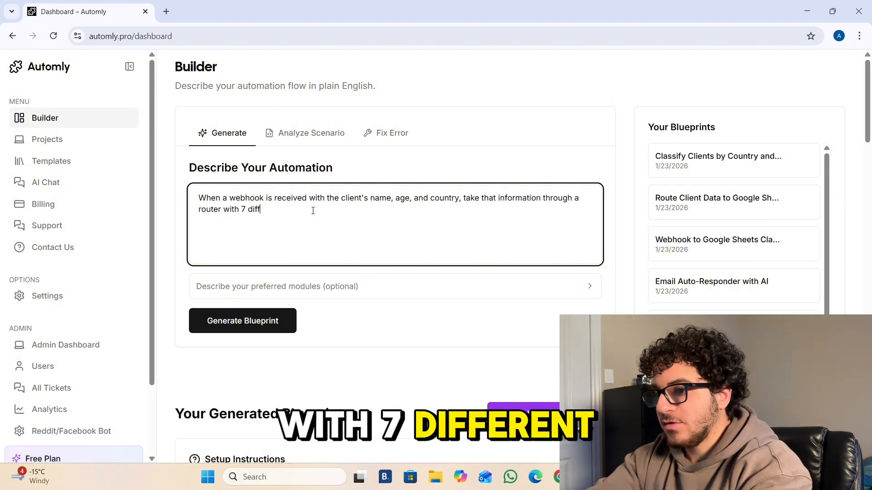
type("erent google sheets modules")
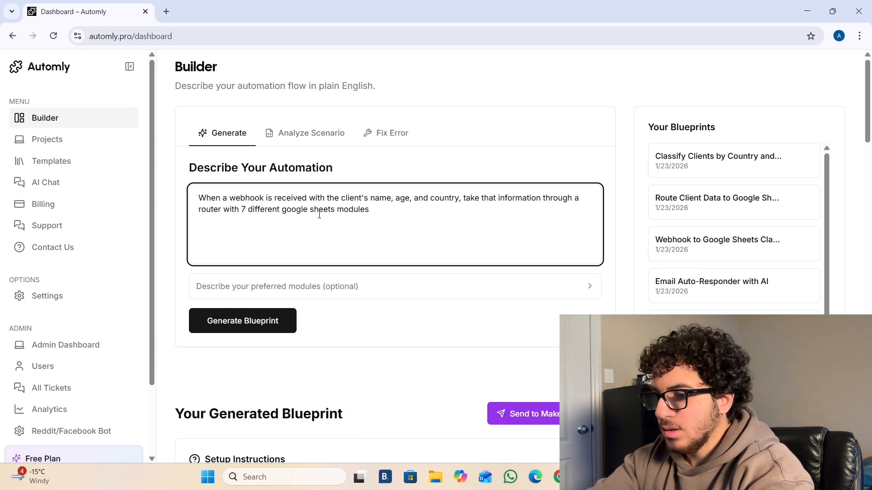
type(", 3 for the country")
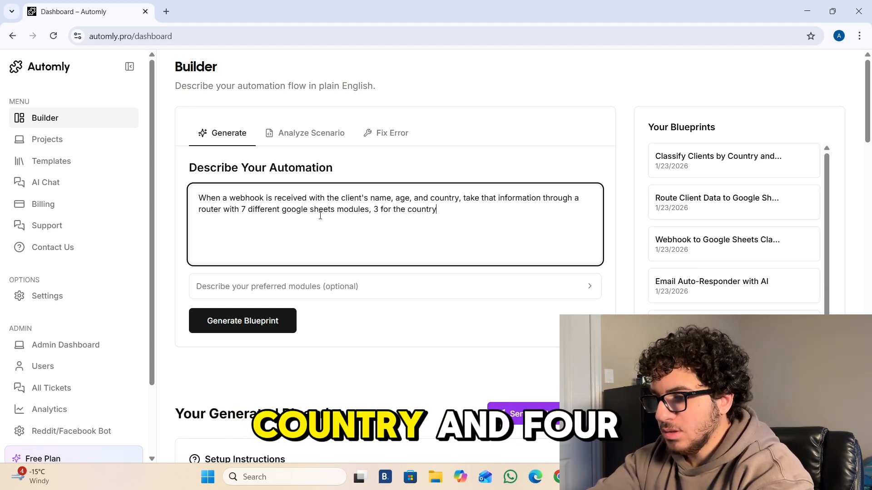
type(", and 4 for ")
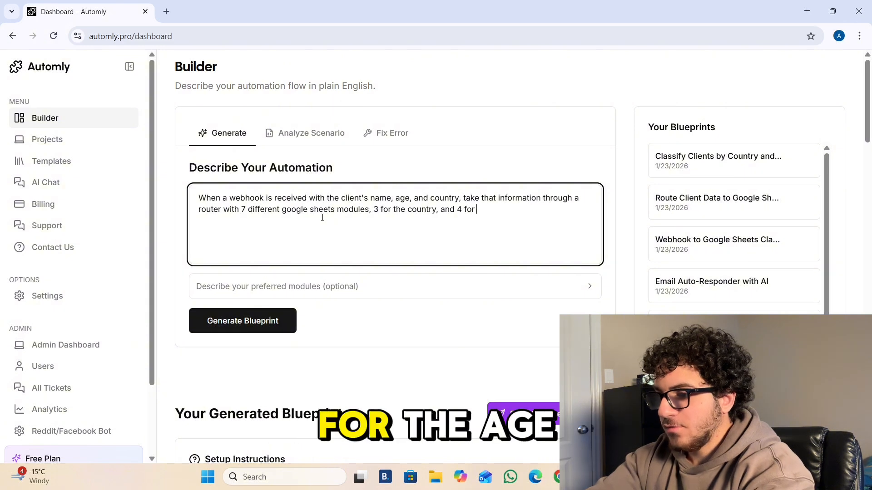
type("the age TThey wil")
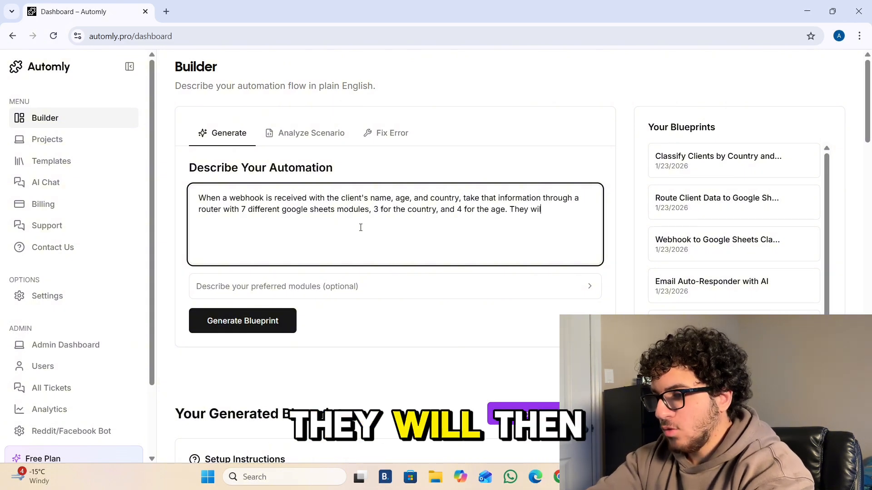
type("l then be added to one of those.")
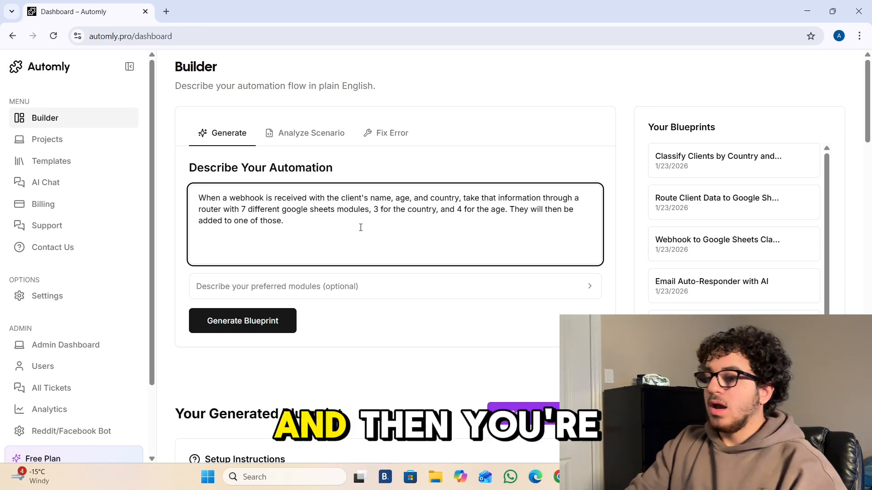
left_click(248, 320)
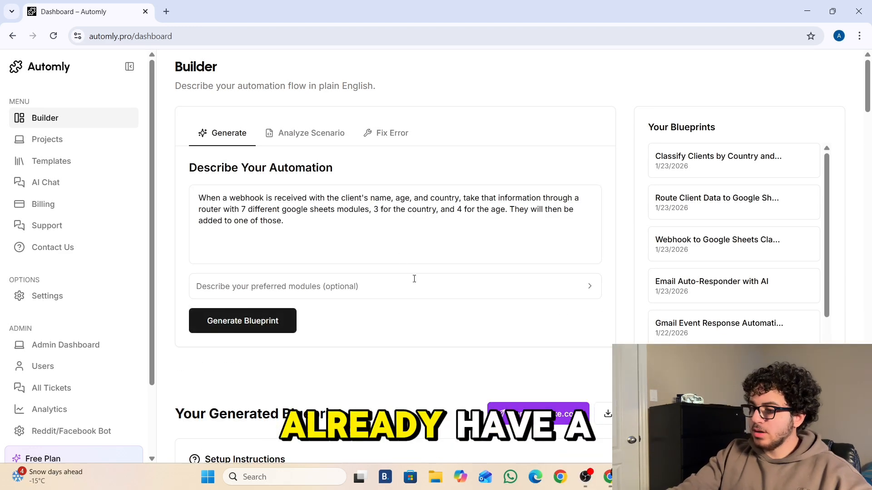
left_click(616, 414)
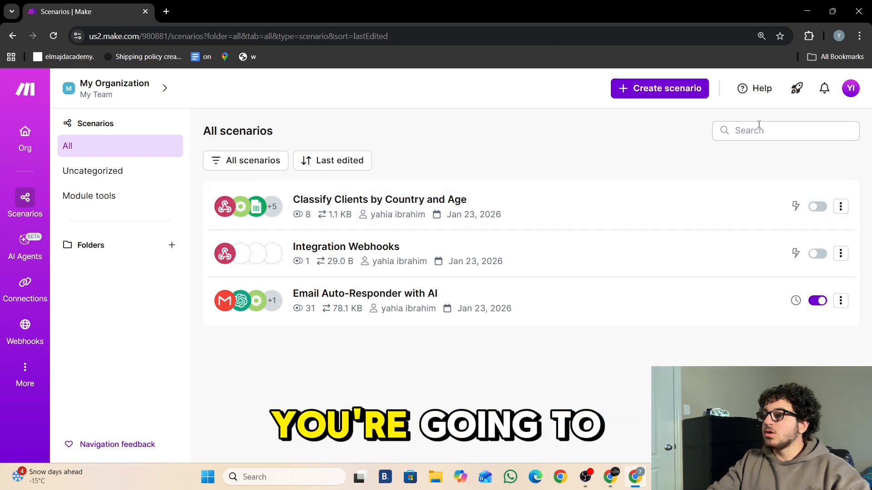
- Create a new scenario and import the downloaded blueprint file
left_click(648, 86)
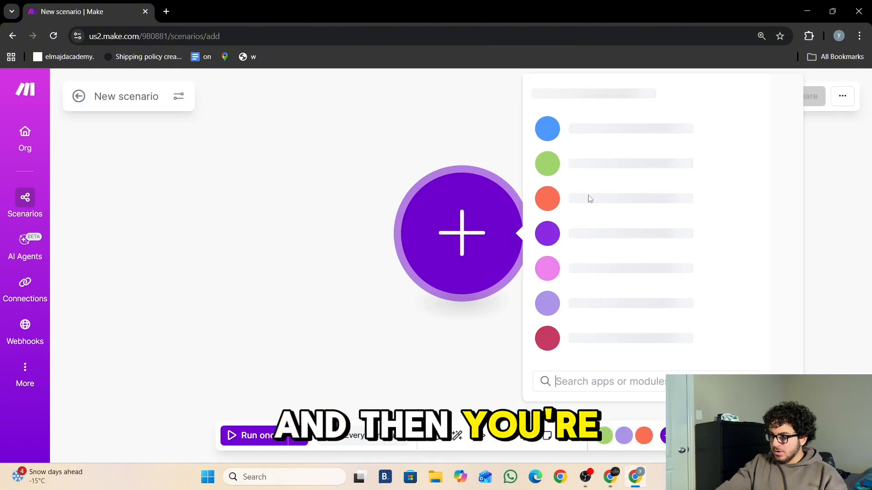
left_click(382, 158)
left_click(843, 95)
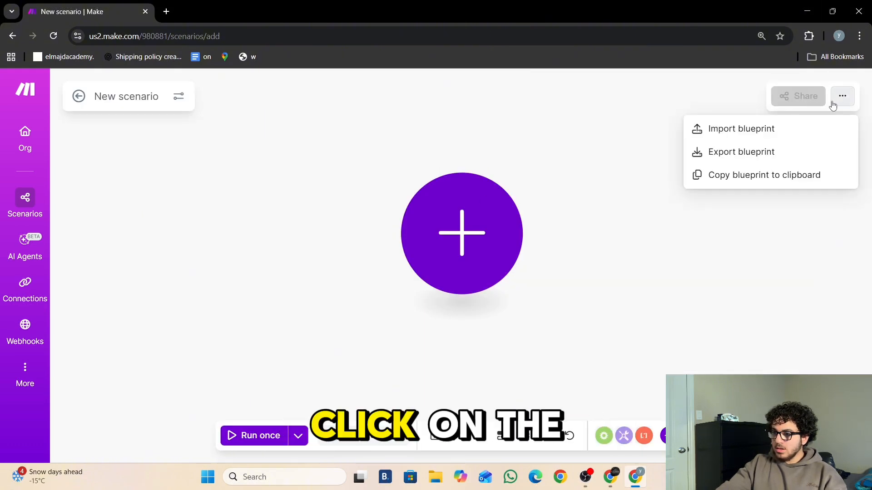
left_click(755, 130)
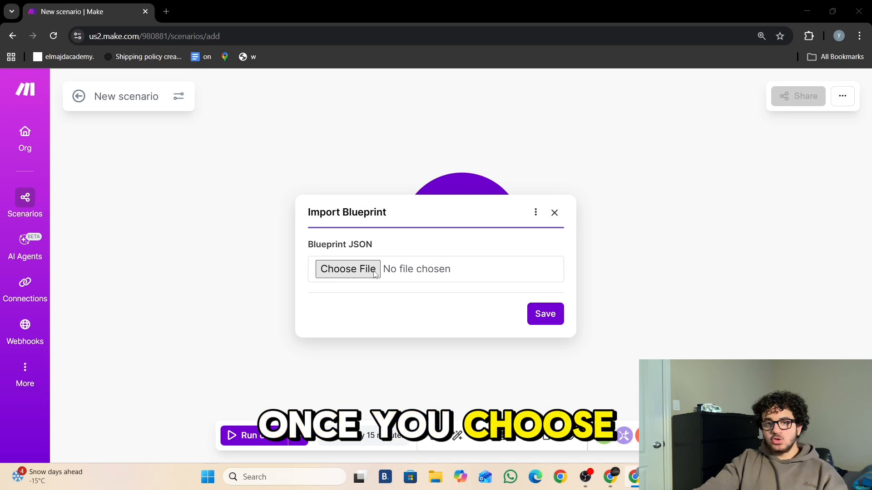
left_click(348, 269)
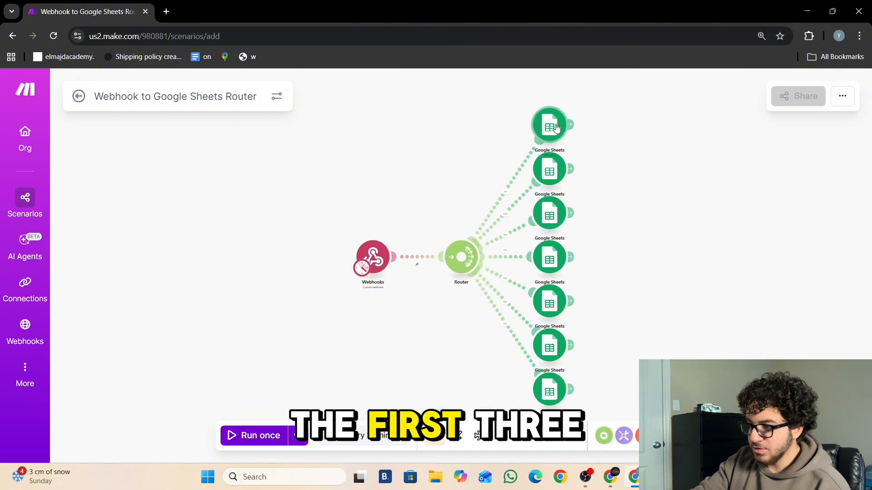
- Spread the seven Google Sheets modules neatly around the router
left_click_drag(555, 137, 474, 135)
left_click_drag(545, 169, 499, 155)
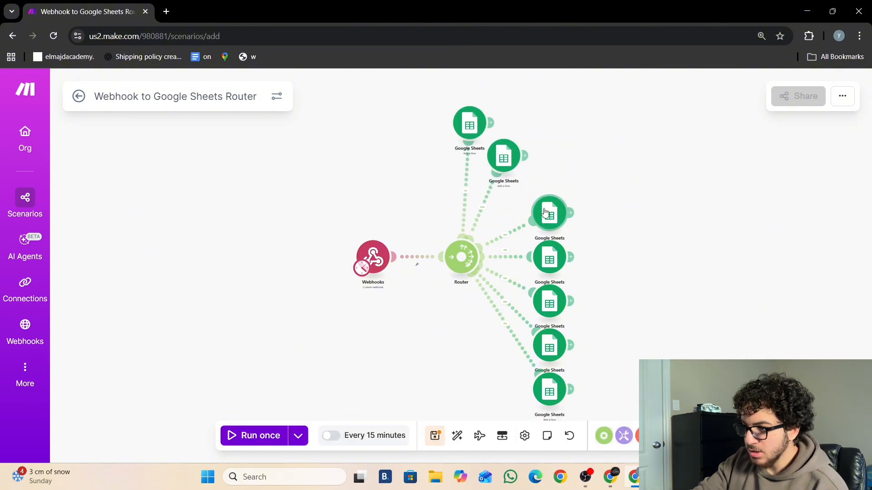
left_click_drag(545, 212, 523, 196)
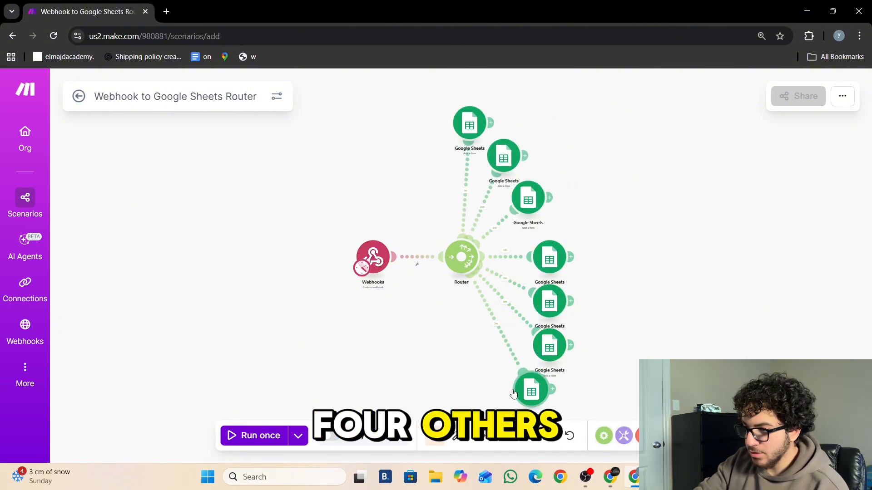
left_click_drag(514, 393, 491, 392)
left_click_drag(548, 347, 535, 367)
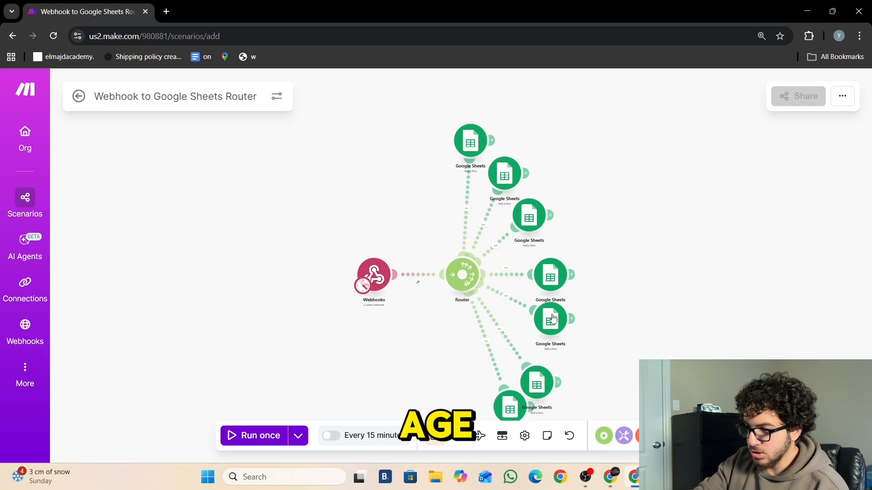
left_click_drag(553, 318, 552, 340)
left_click_drag(552, 281, 555, 304)
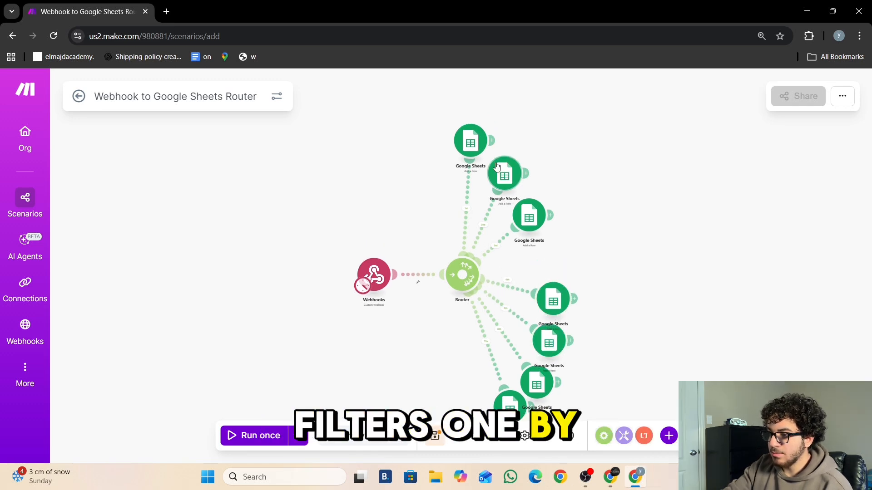
- Check a route filter and the webhook settings, then run the scenario once to await data
left_click(480, 200)
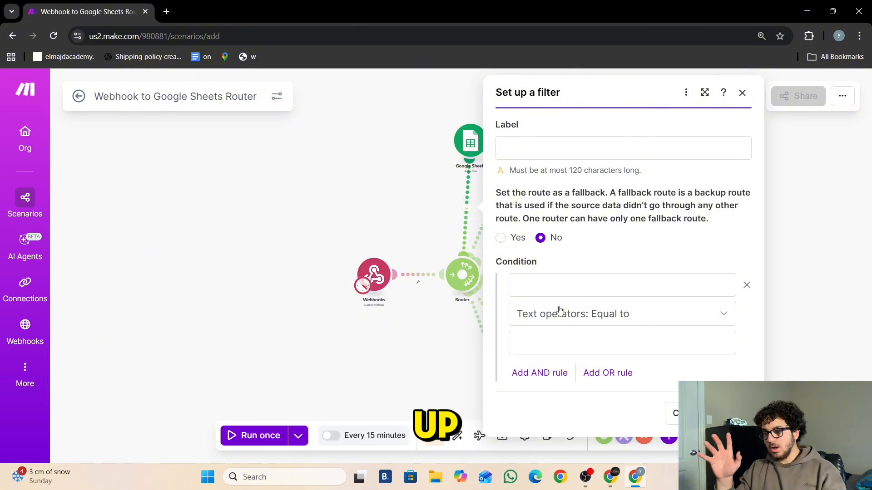
left_click(373, 272)
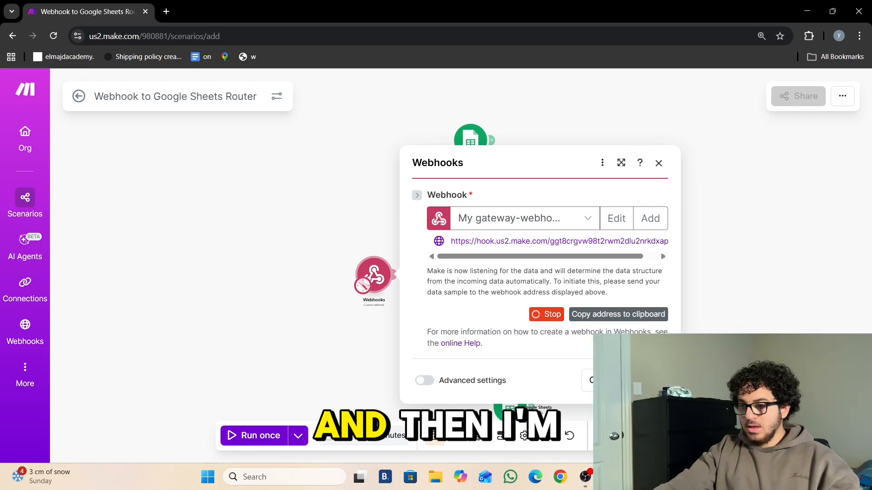
left_click(714, 307)
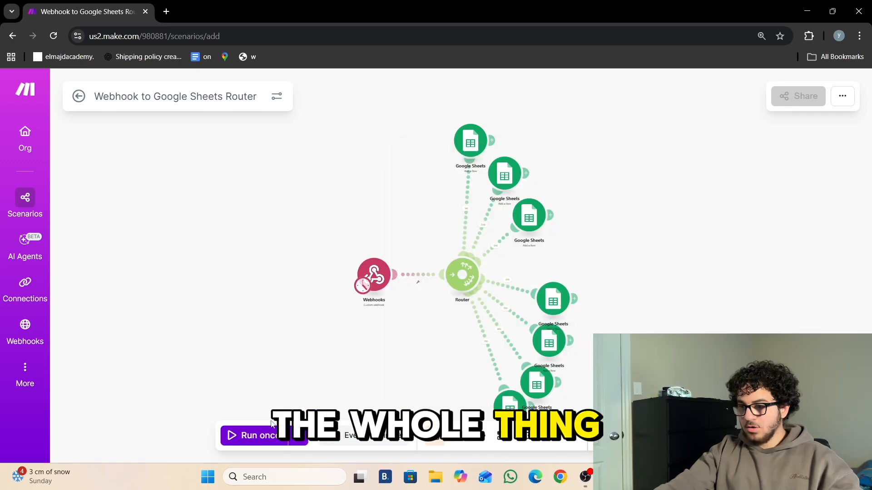
left_click(259, 435)
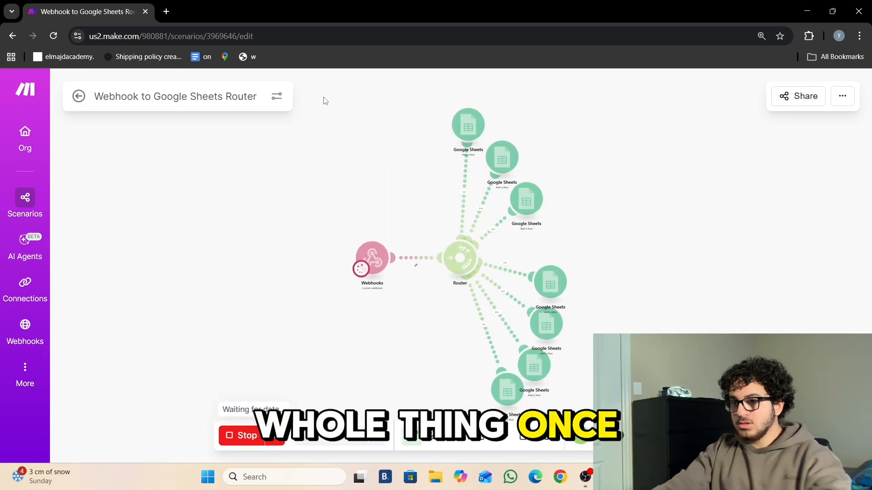
- Send the webhook URL a test request with a sample Name, Age=23 and Country=US
left_click(167, 11)
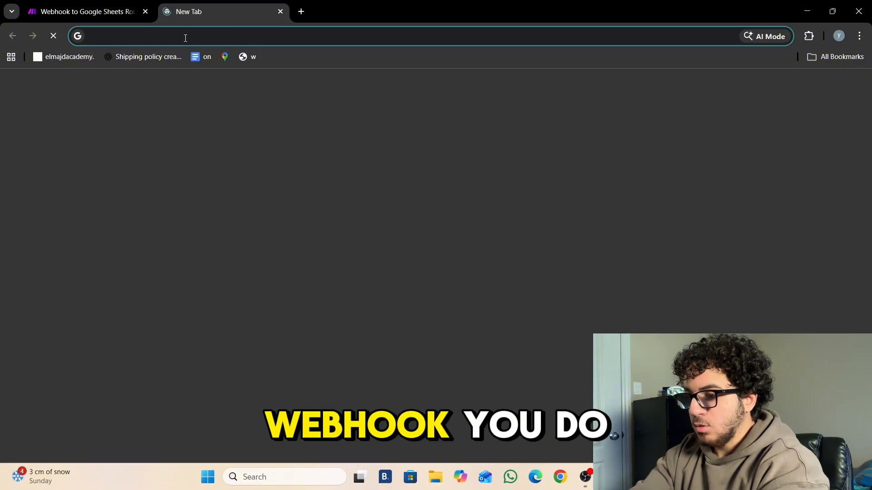
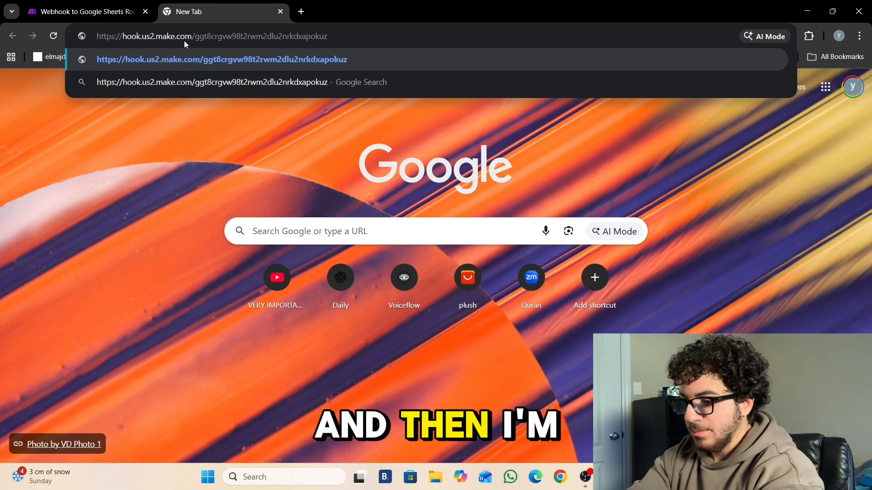
type("?")
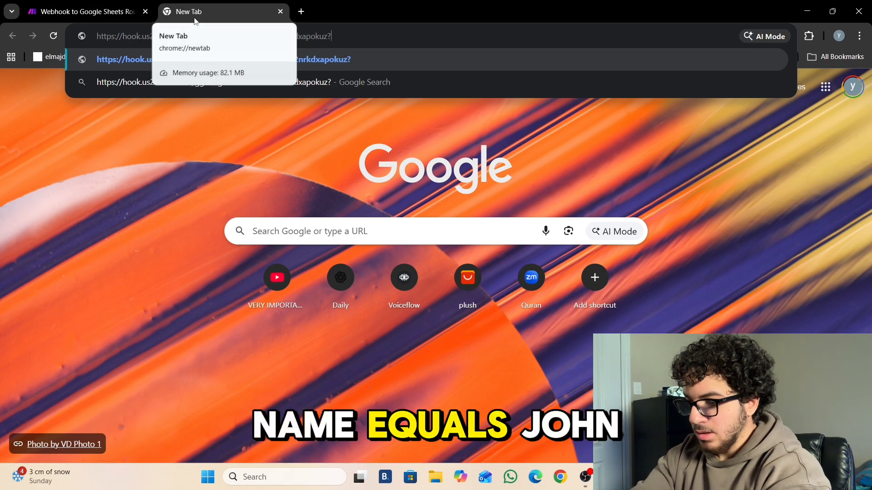
type("Name=")
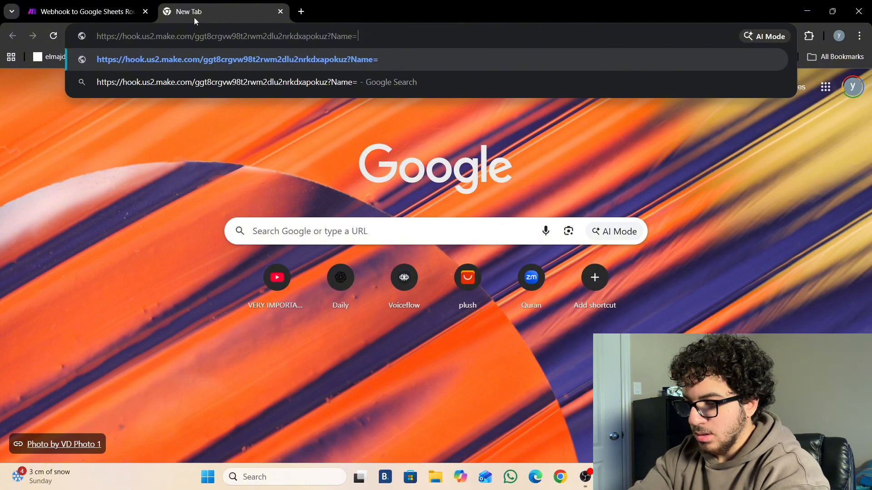
type("John")
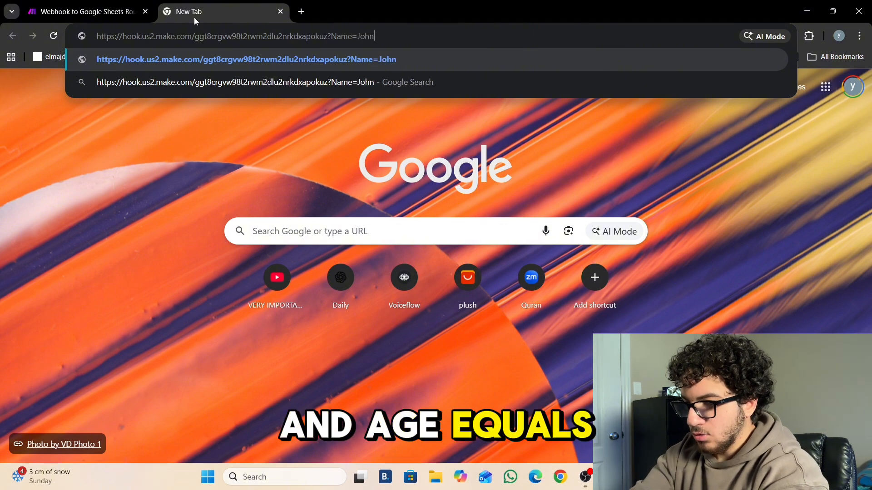
type("&Age=2")
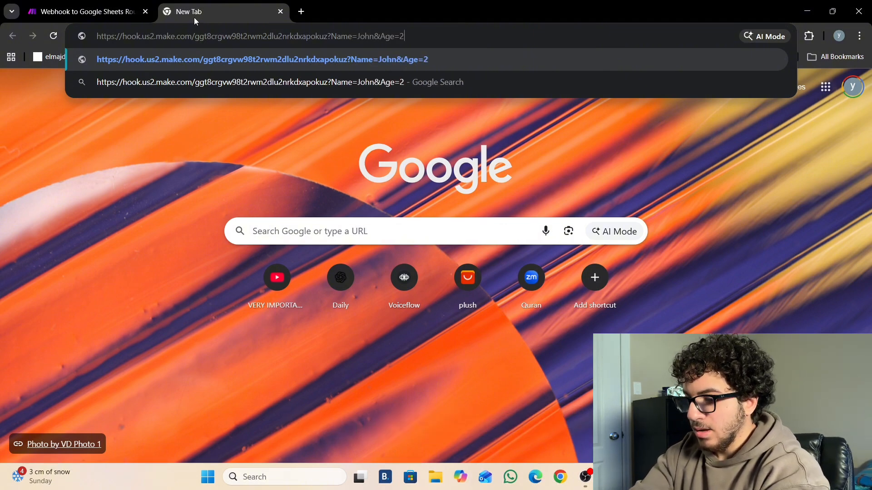
type("3&")
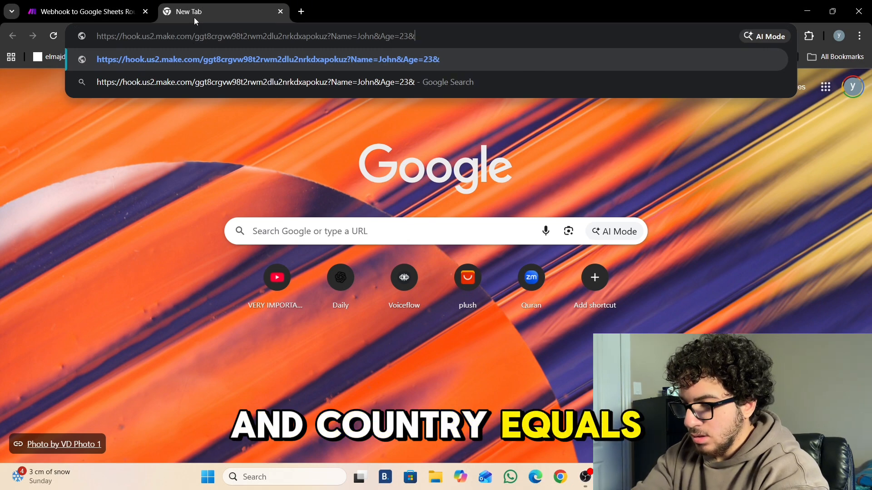
type("Country=US")
key("Return")
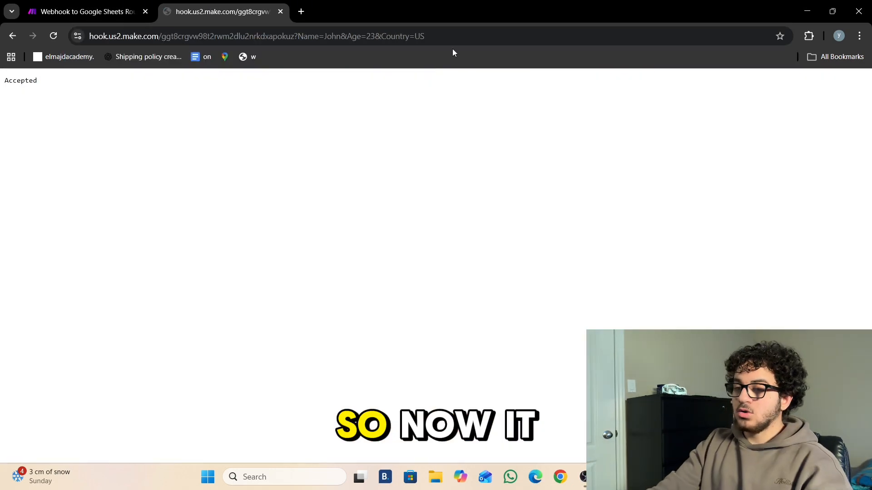
- Back in Make, check the webhook's fields, the top Sheets module and a route filter
left_click(109, 12)
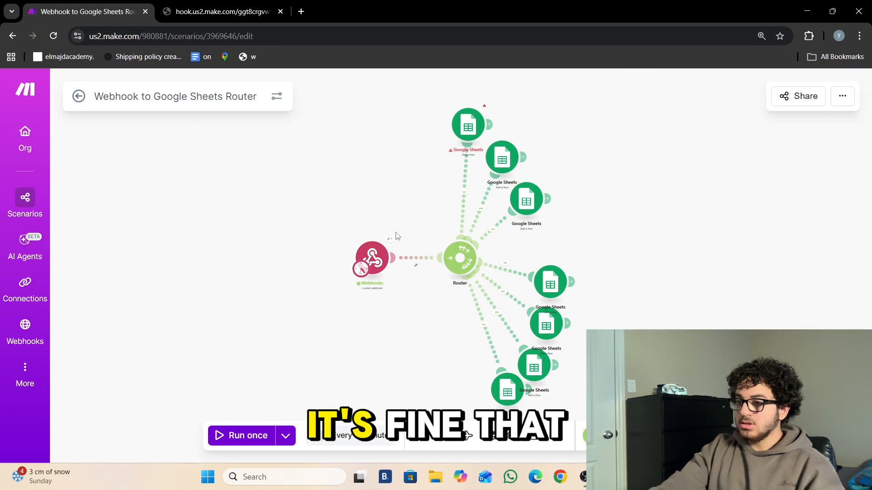
left_click(377, 261)
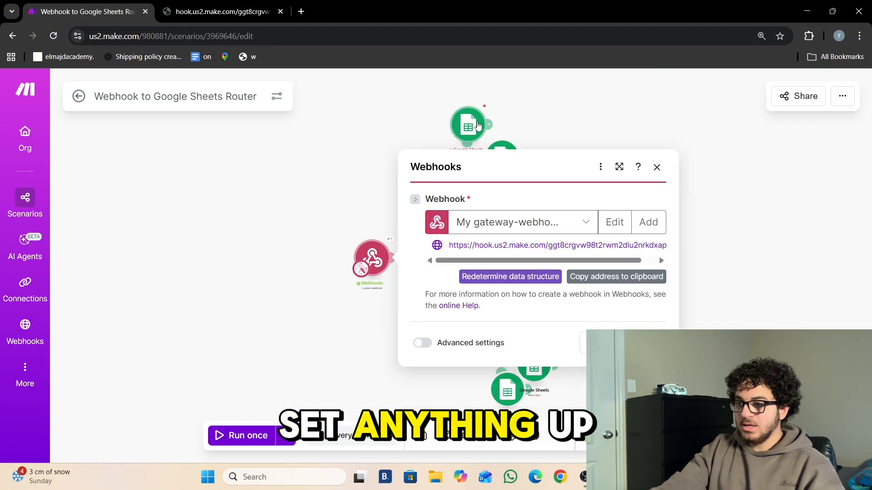
left_click(469, 127)
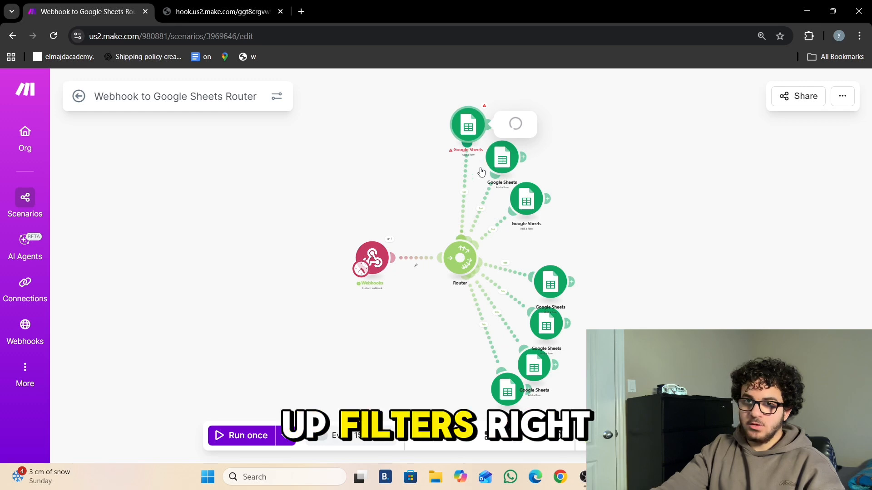
left_click(466, 182)
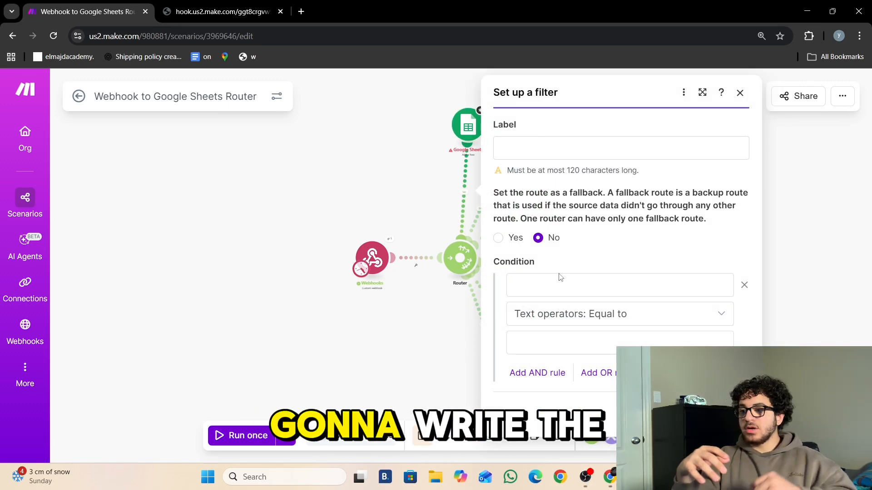
left_click(551, 282)
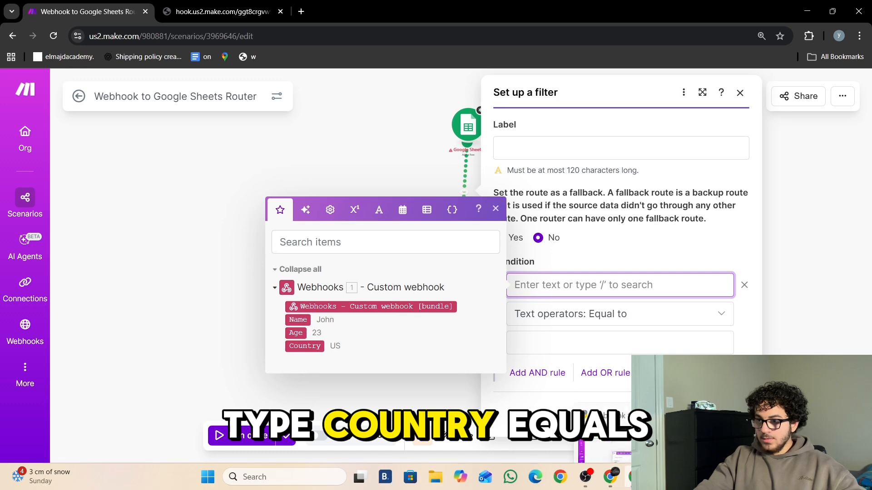
mouse_move(616, 482)
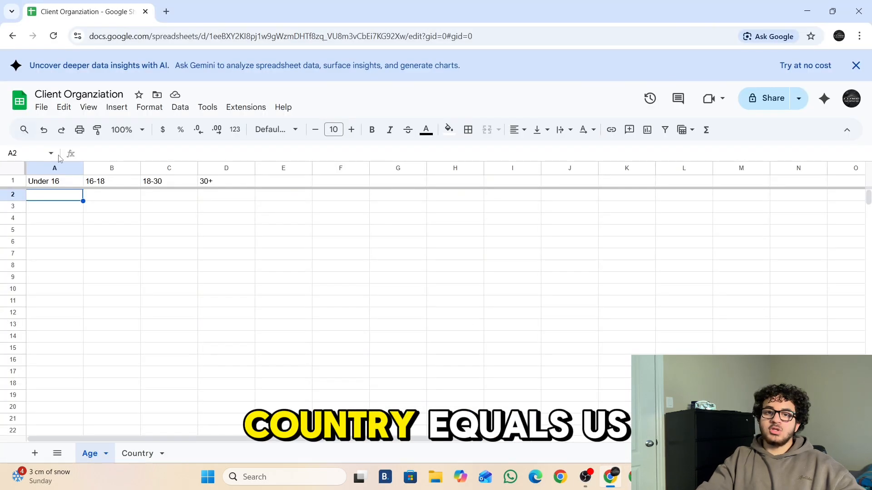
left_click(142, 451)
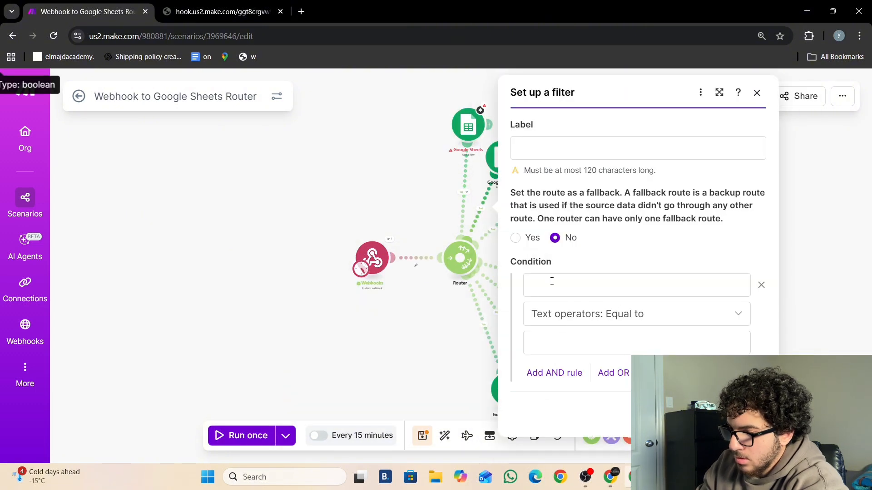
- Filter a route to pass only bundles with Age numerically less than 16
left_click(551, 282)
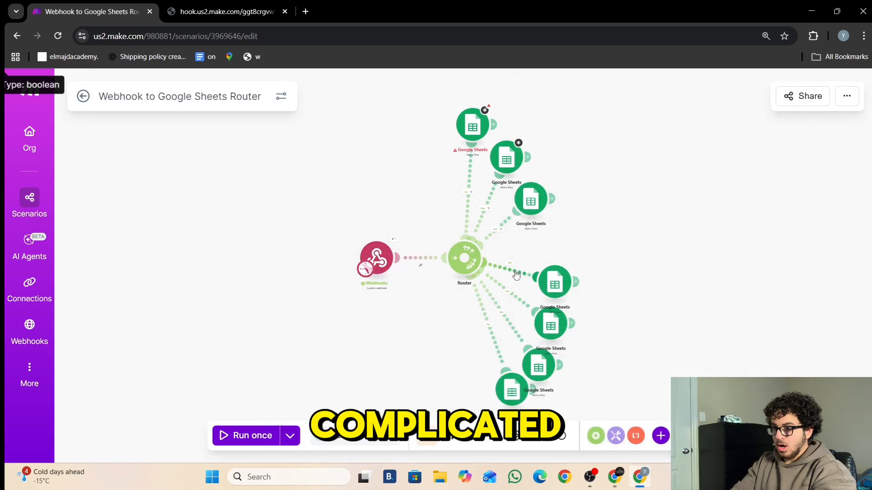
left_click(516, 275)
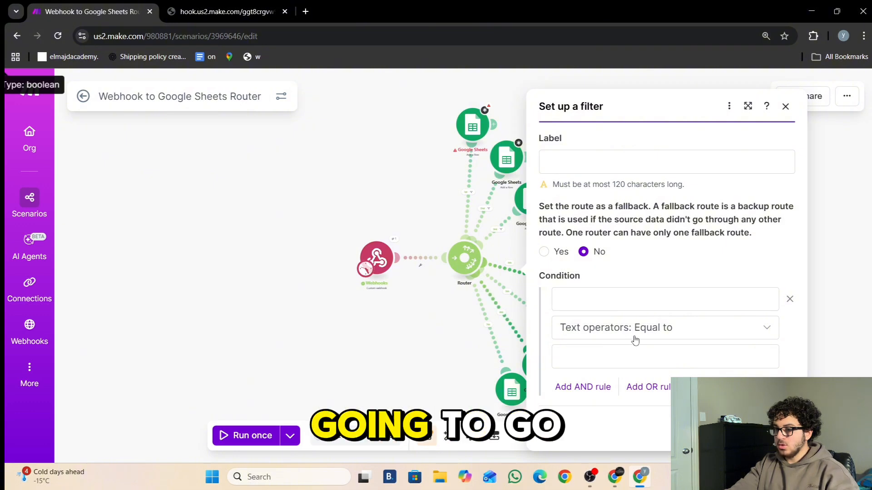
left_click(589, 332)
scroll(647, 255, "down", 10)
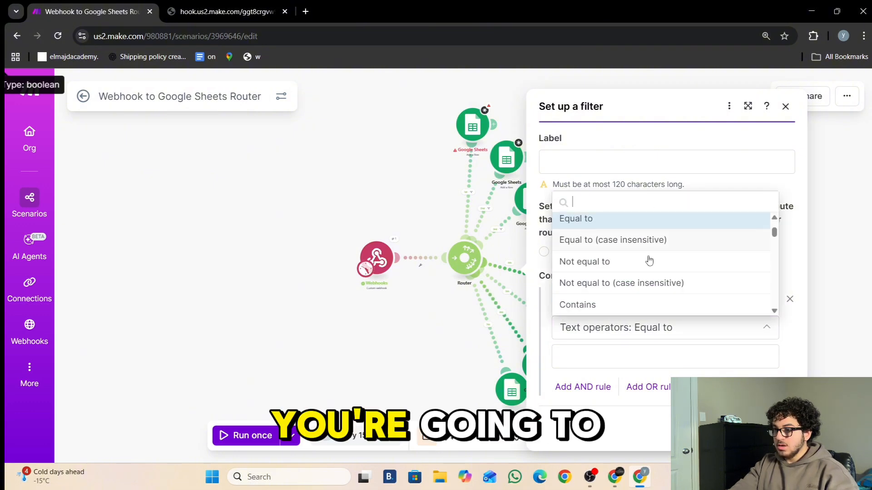
scroll(628, 272, "up", 2)
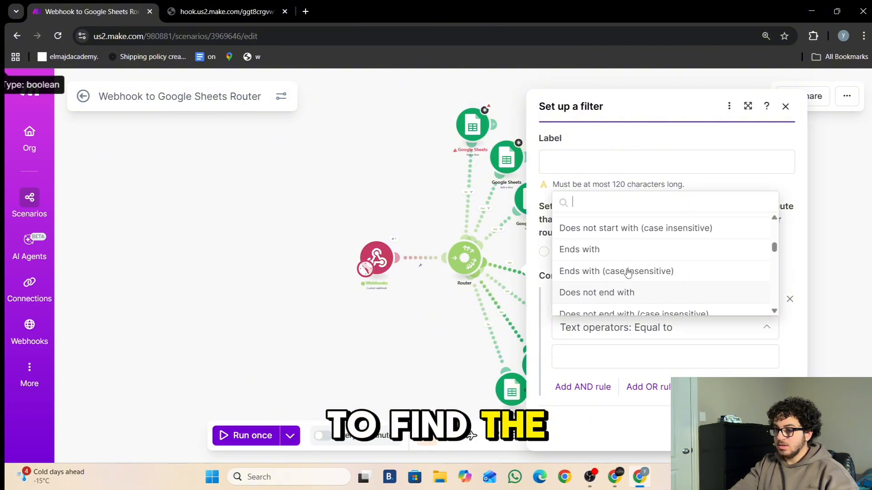
scroll(628, 273, "down", 5)
scroll(628, 272, "up", 2)
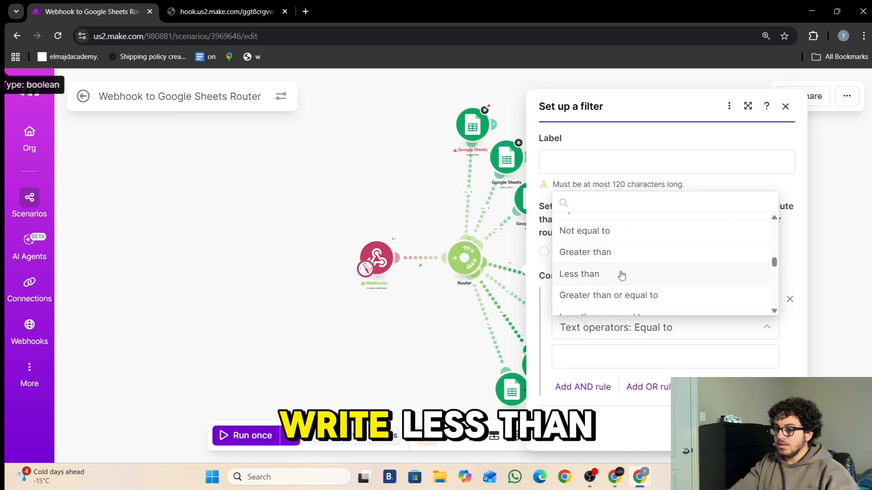
left_click(621, 274)
left_click(599, 352)
type("16")
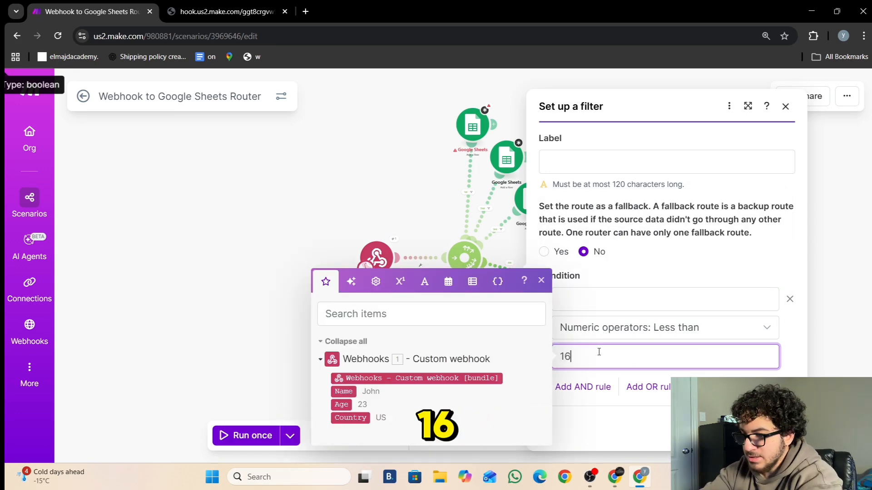
left_click(590, 303)
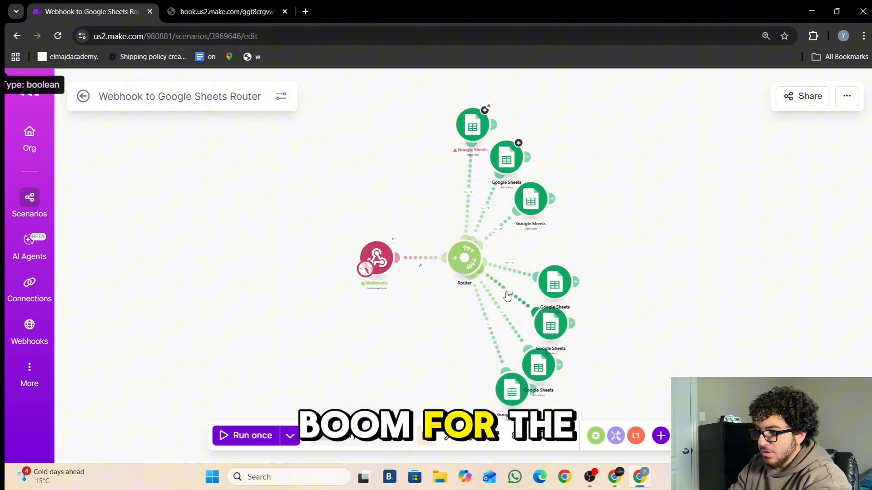
left_click(509, 302)
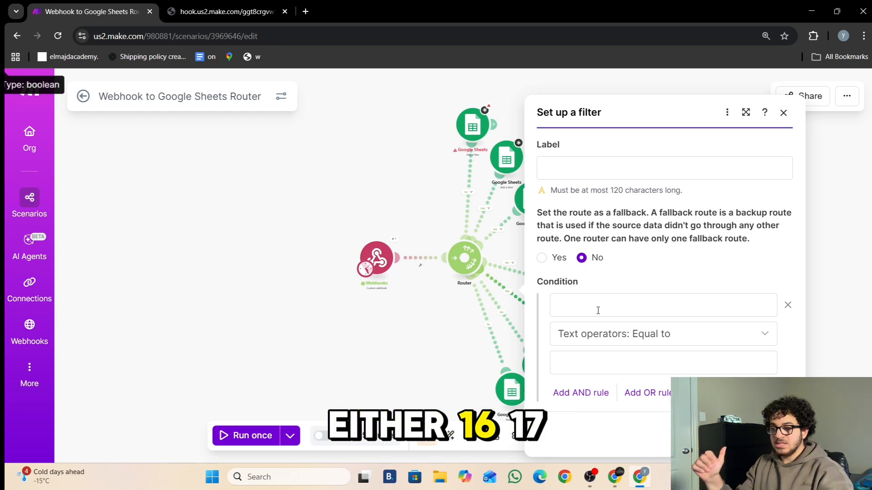
- Set the route's first condition to Age greater than or equal to 16
left_click(681, 344)
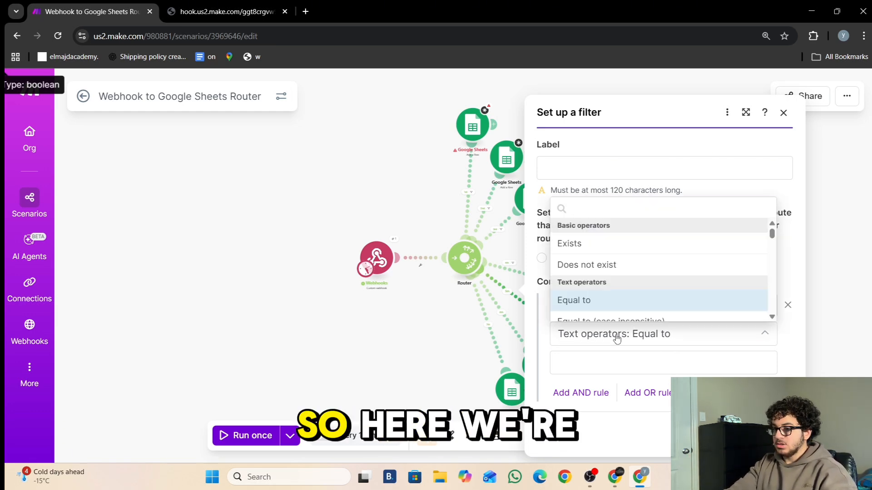
scroll(610, 285, "down", 3)
scroll(611, 285, "down", 8)
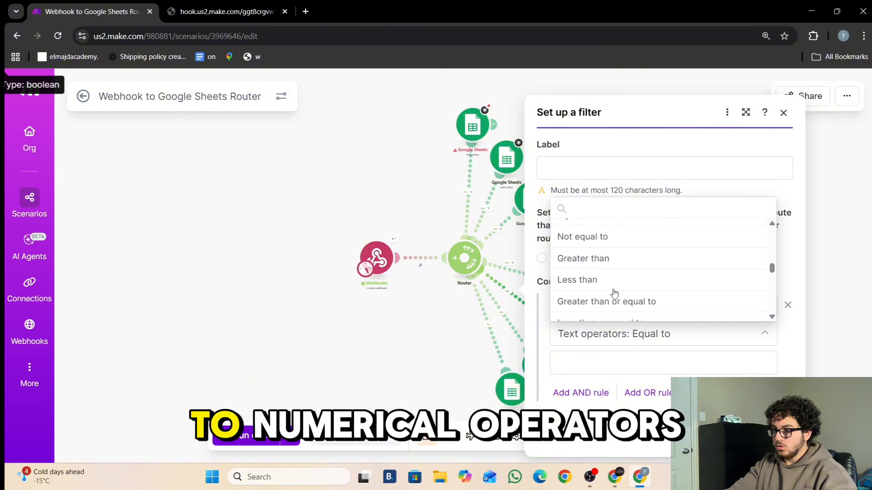
scroll(613, 291, "up", 3)
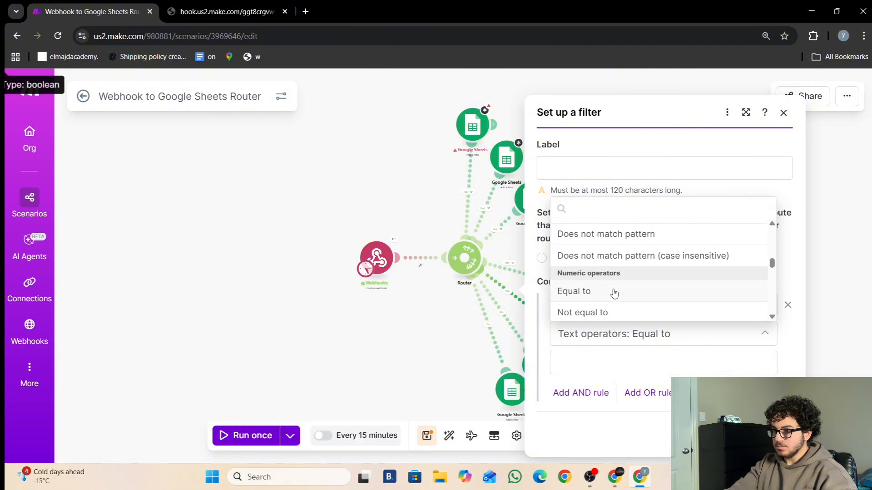
scroll(613, 293, "down", 3)
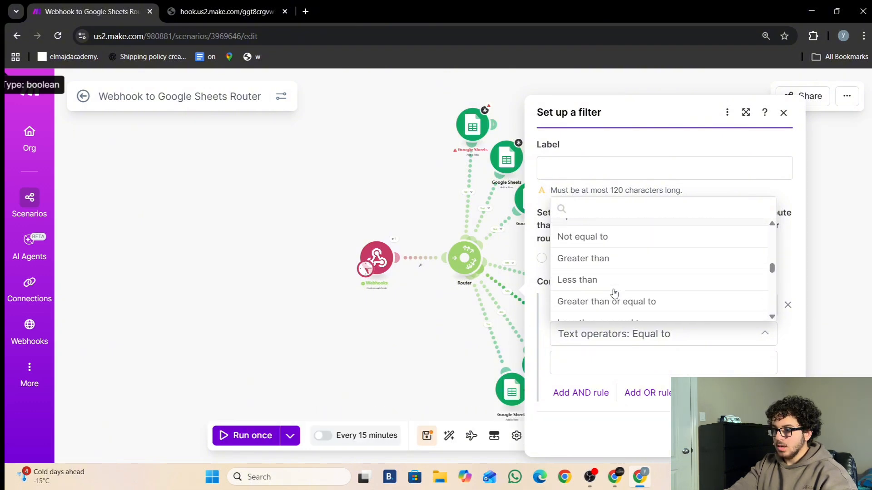
left_click(652, 302)
left_click(589, 360)
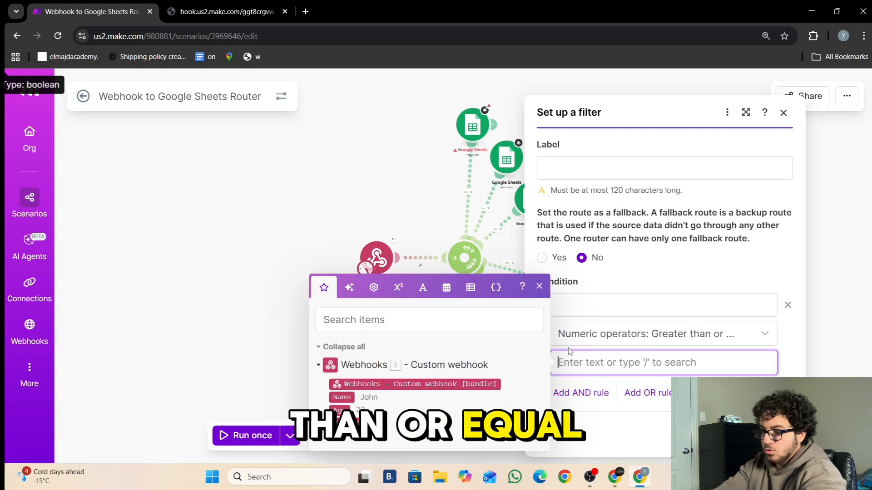
type("16")
left_click(597, 302)
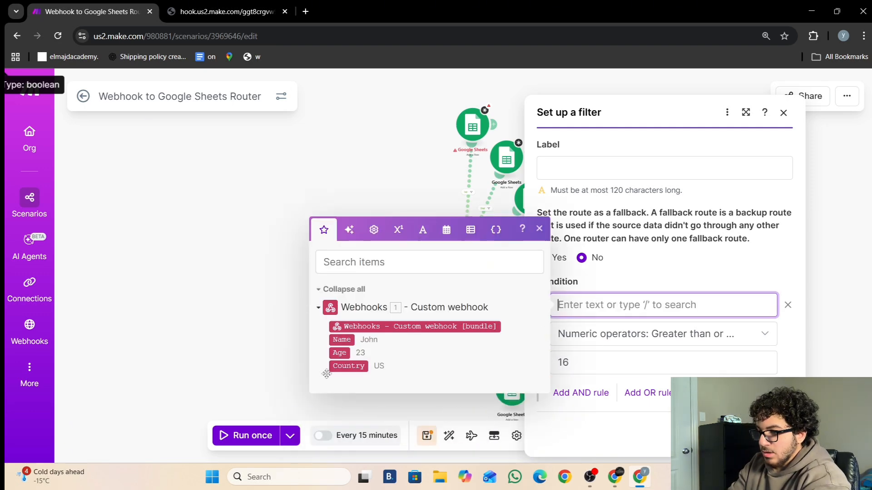
left_click(341, 354)
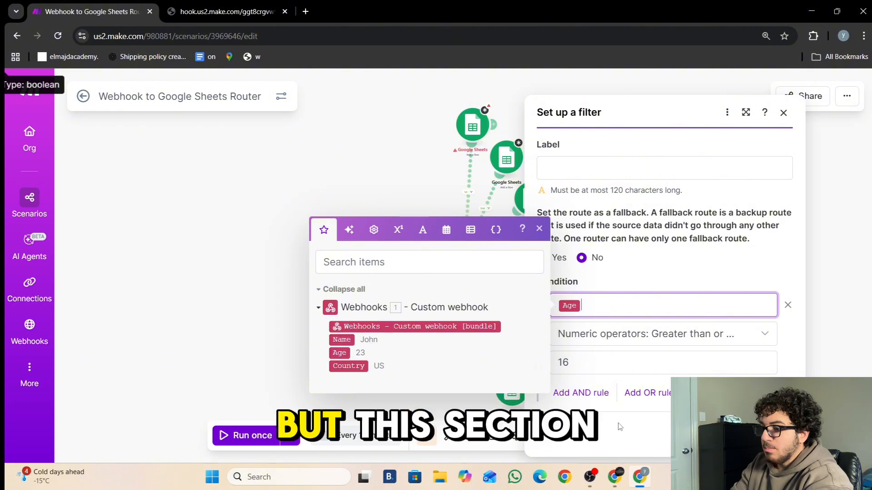
- Add an AND rule Age less than or equal to 18 and save the filter
left_click(590, 394)
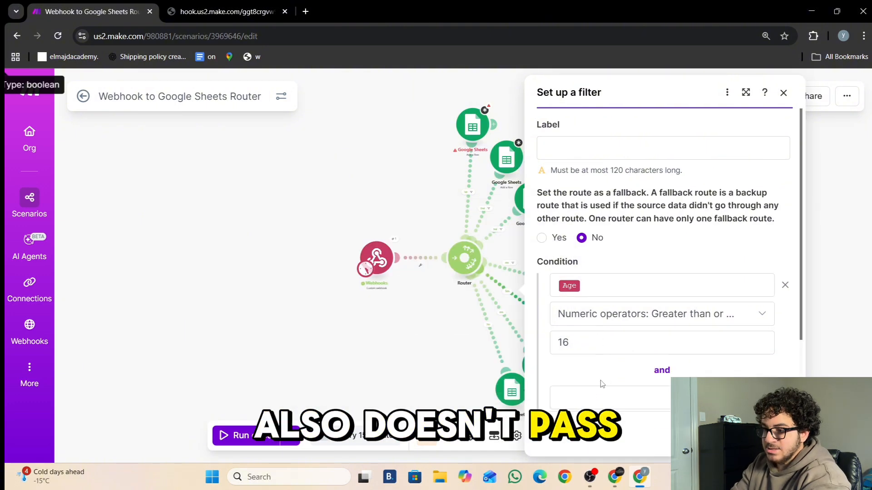
scroll(618, 363, "down", 2)
left_click(595, 305)
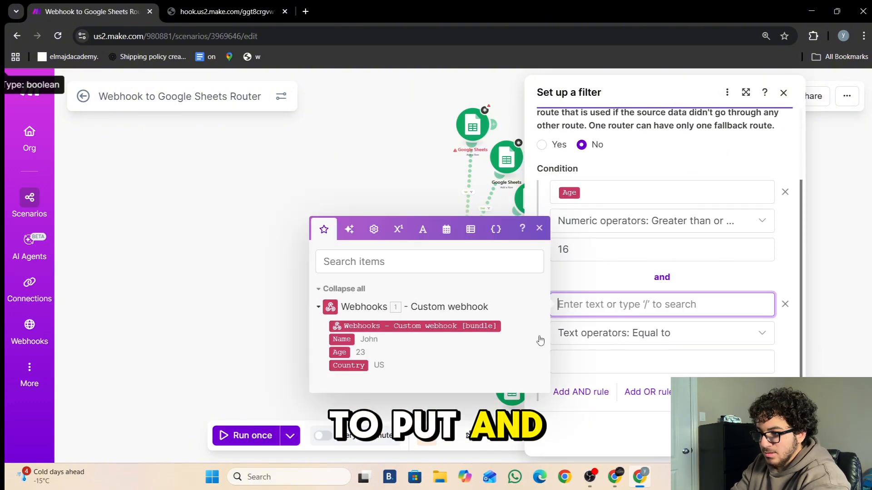
left_click(626, 332)
scroll(602, 279, "down", 5)
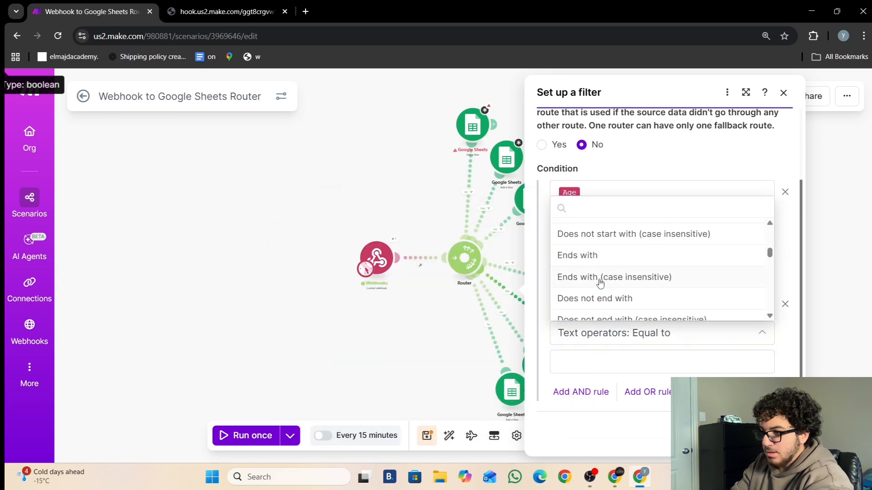
scroll(605, 281, "down", 3)
scroll(607, 282, "down", 2)
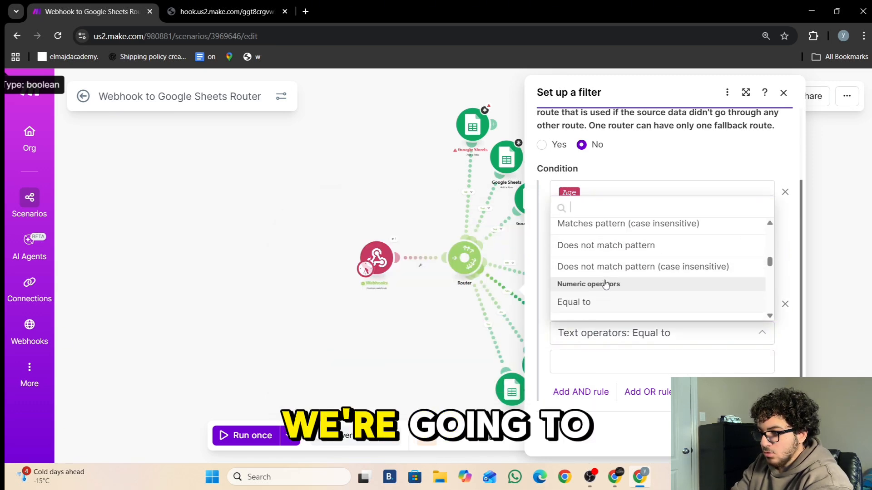
scroll(606, 282, "up", 2)
scroll(604, 284, "down", 2)
scroll(605, 284, "down", 2)
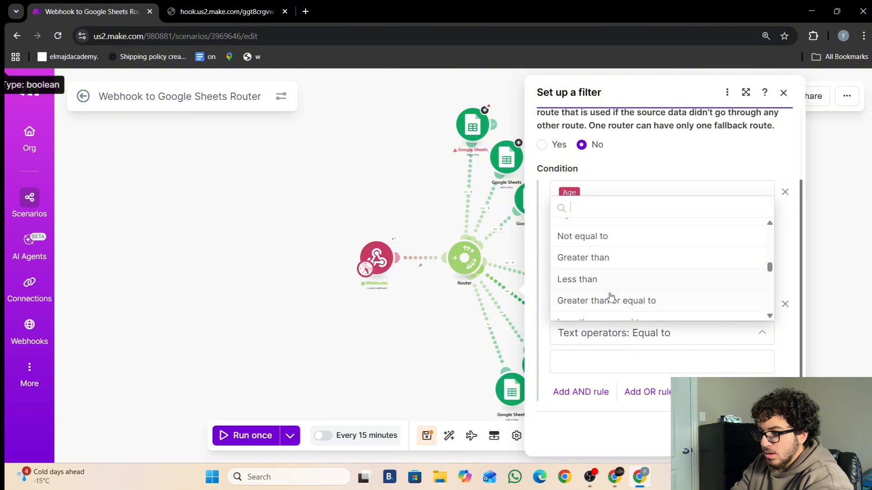
scroll(605, 296, "down", 2)
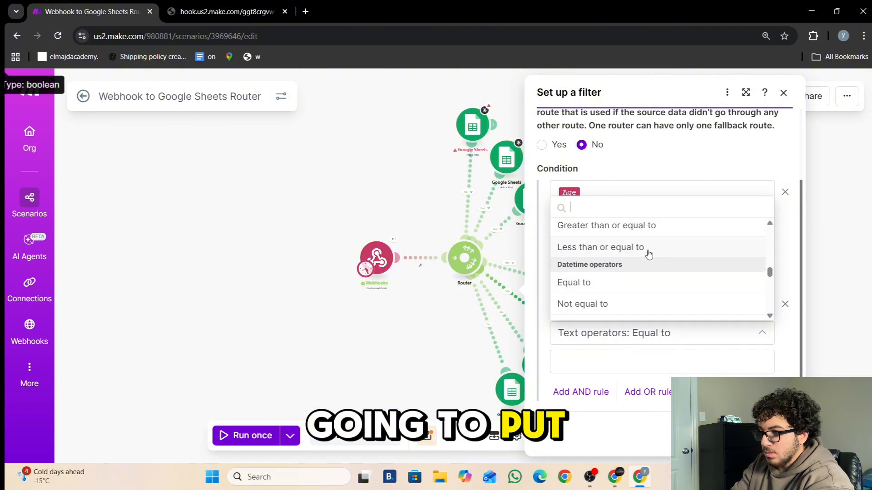
left_click(646, 252)
left_click(611, 360)
type("18")
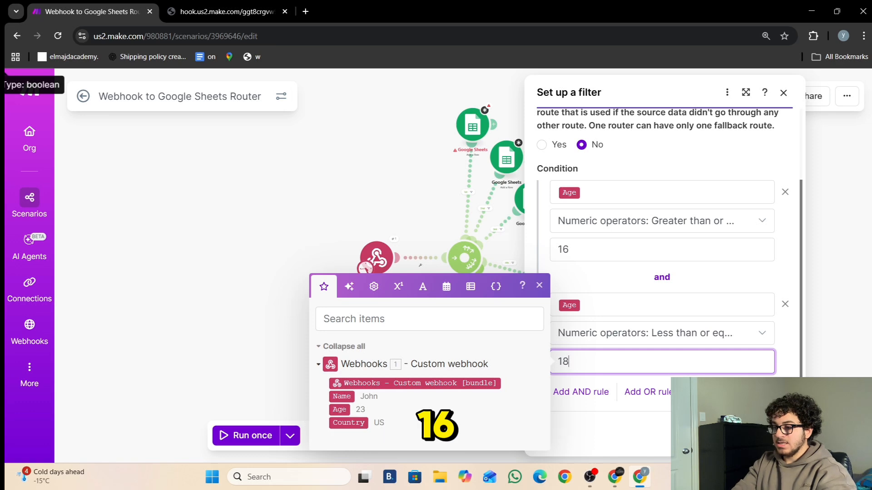
left_click(771, 435)
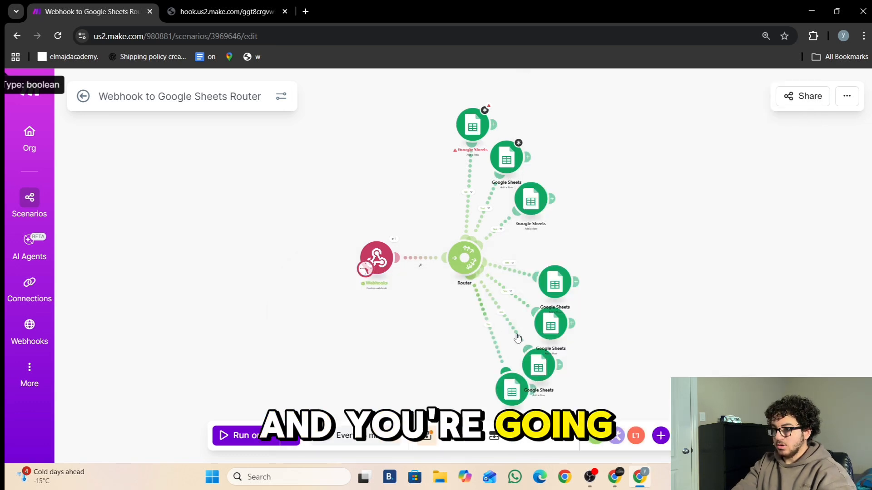
left_click(512, 328)
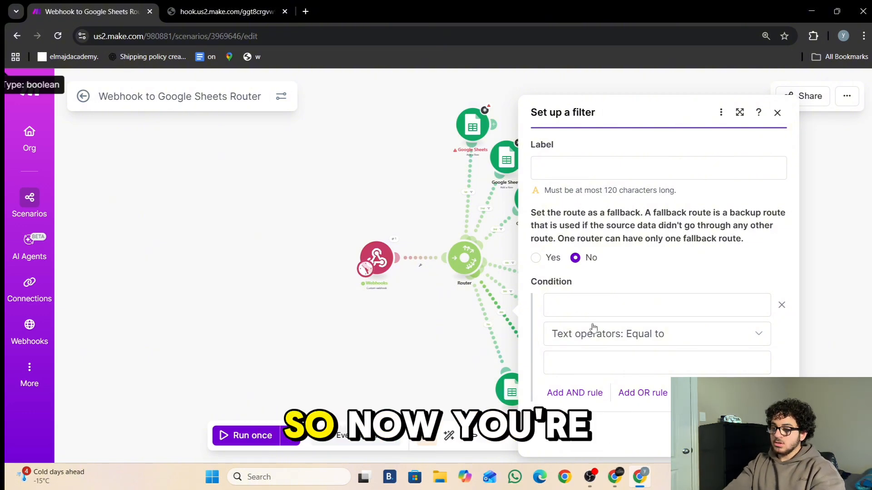
- Filter the sixth route to Age greater than 18 and save
left_click(618, 335)
scroll(633, 290, "down", 5)
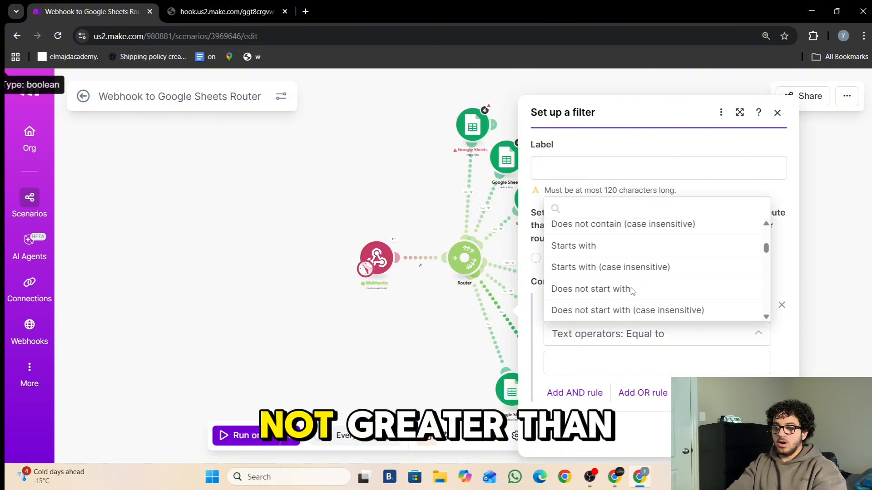
scroll(633, 291, "down", 5)
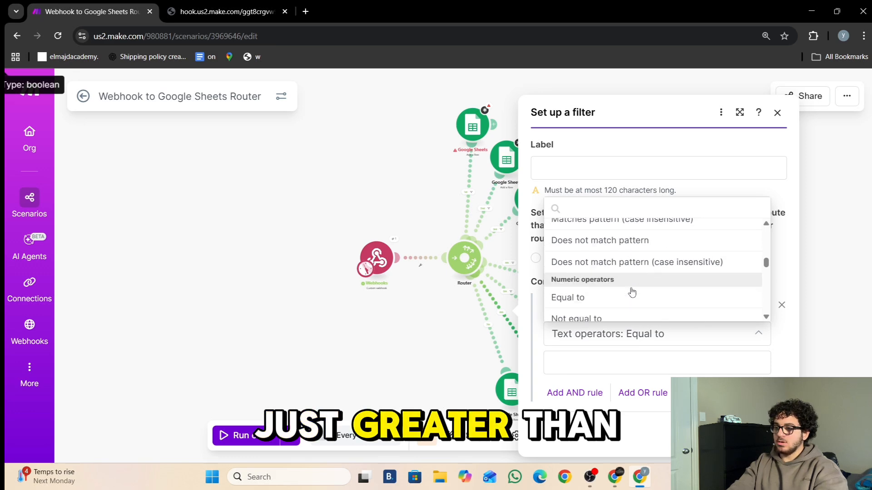
scroll(633, 292, "down", 2)
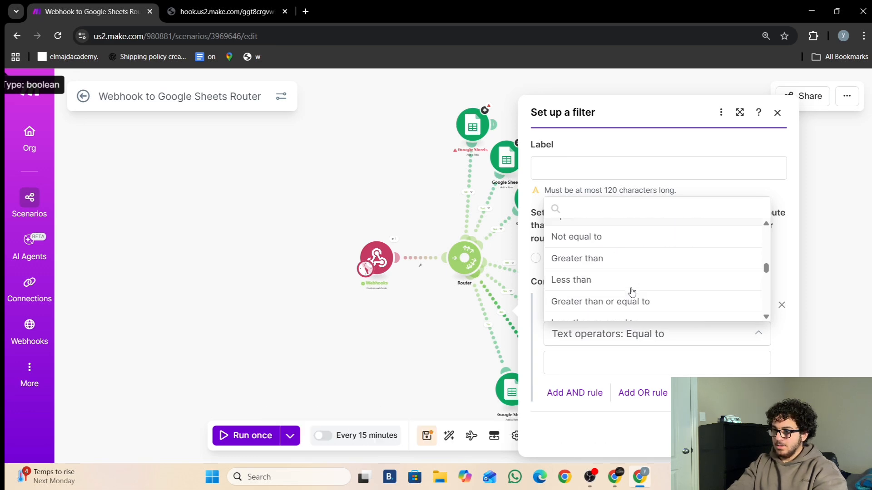
left_click(609, 262)
left_click(595, 303)
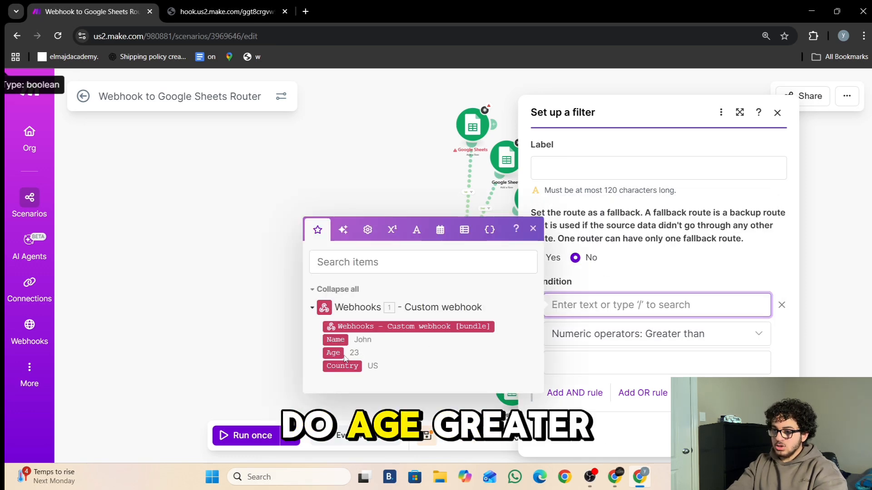
left_click(576, 362)
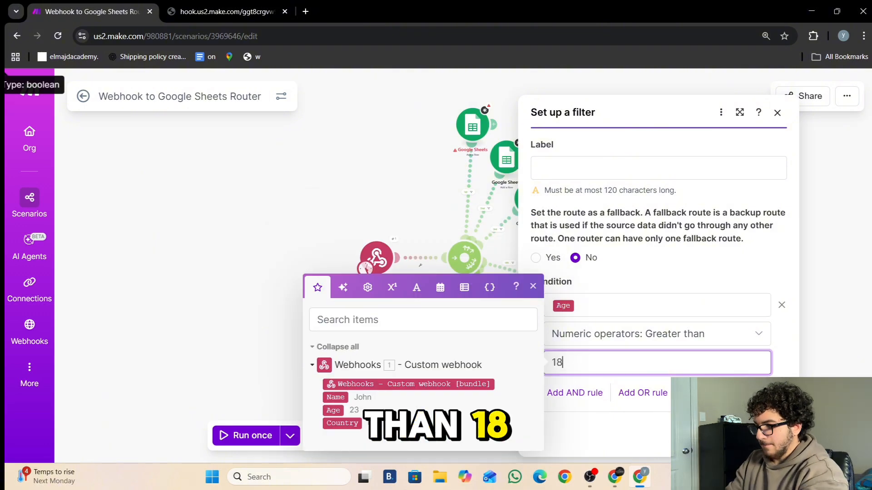
left_click(769, 435)
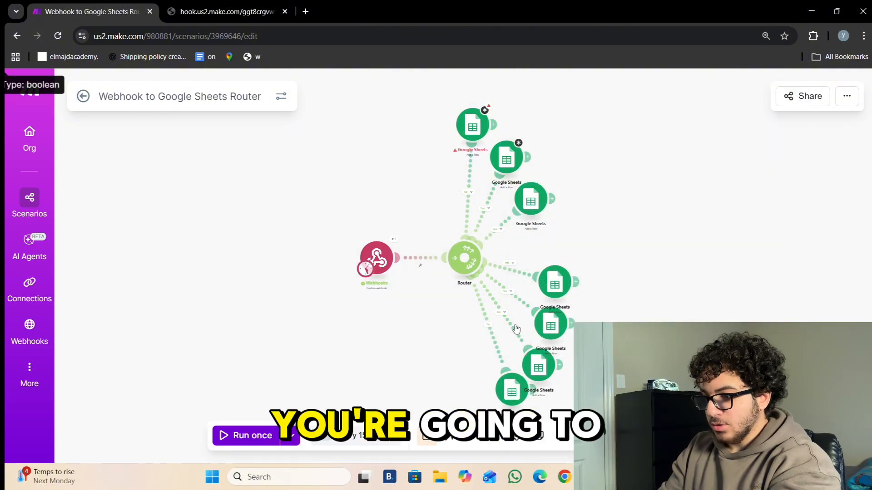
- Add an AND rule limiting Age to less than or equal to 30 and save
left_click(516, 328)
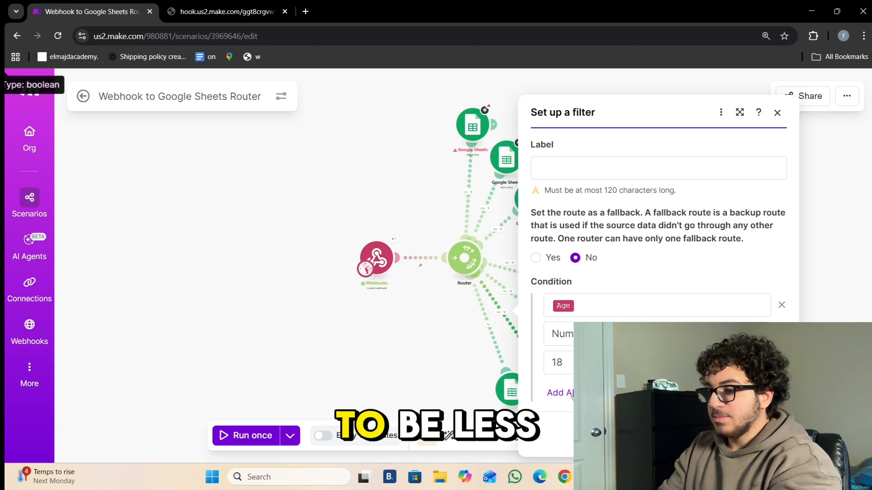
left_click(570, 393)
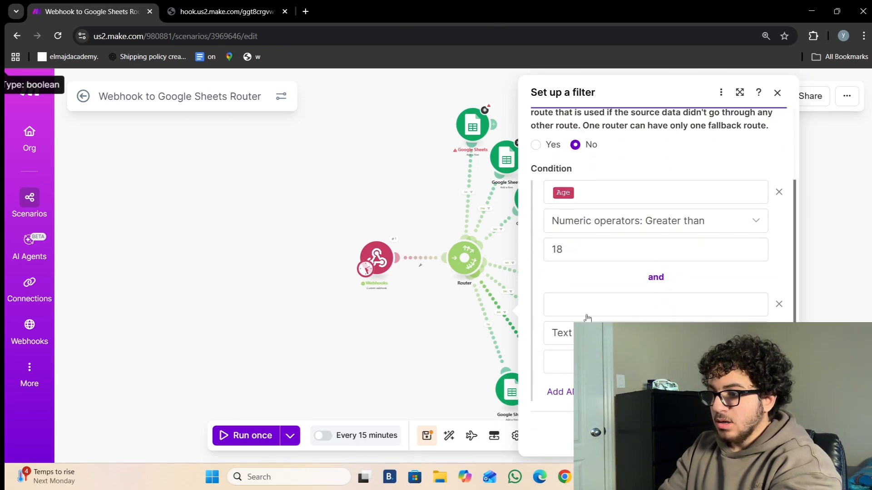
left_click(581, 307)
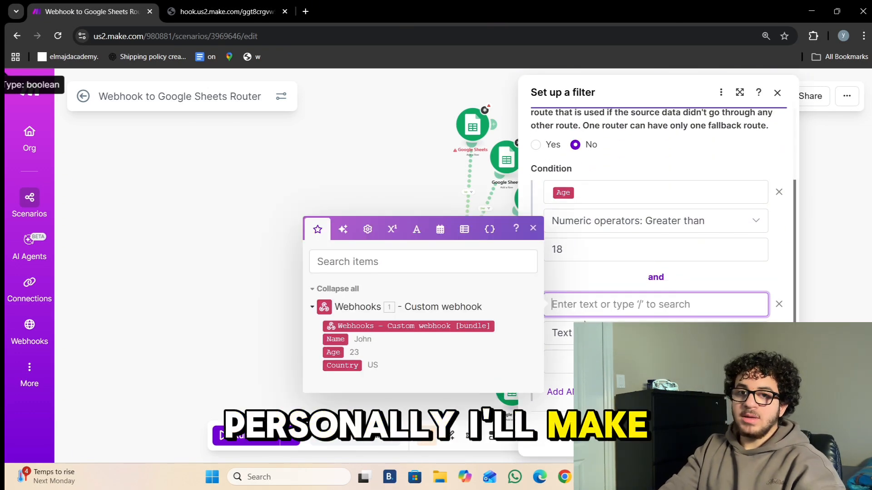
left_click(333, 353)
left_click(613, 333)
scroll(611, 269, "down", 1)
left_click(604, 248)
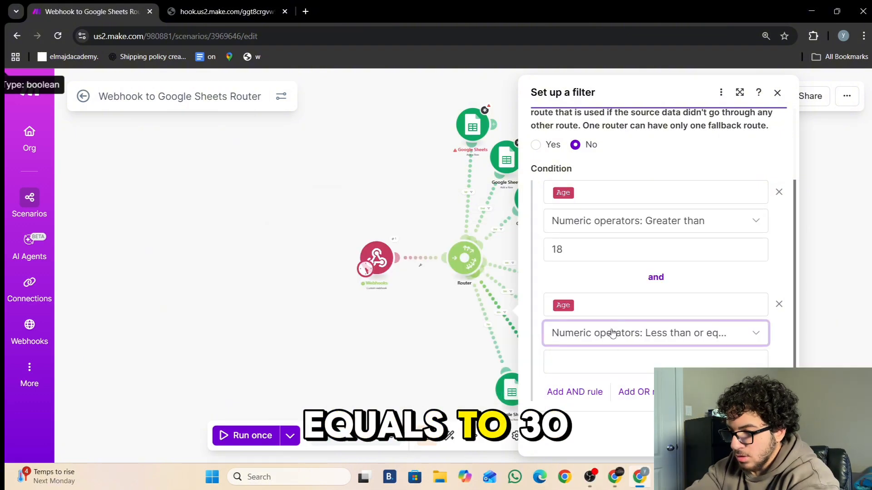
left_click(612, 356)
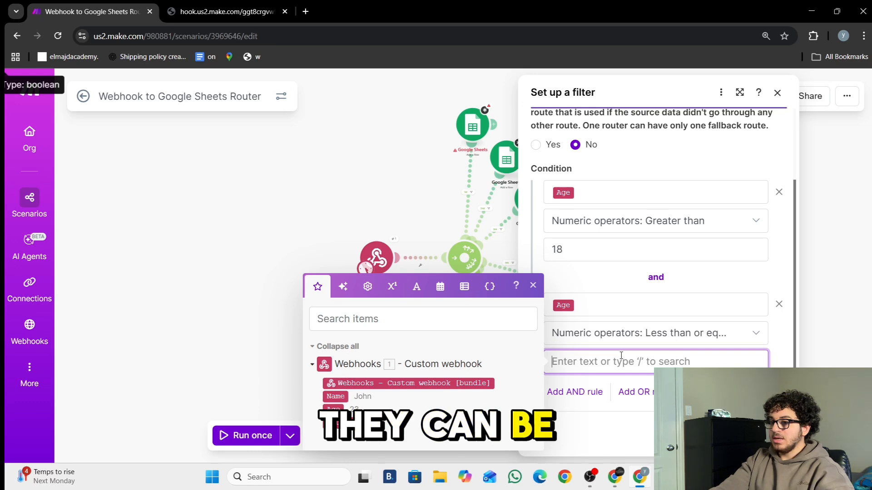
type("30")
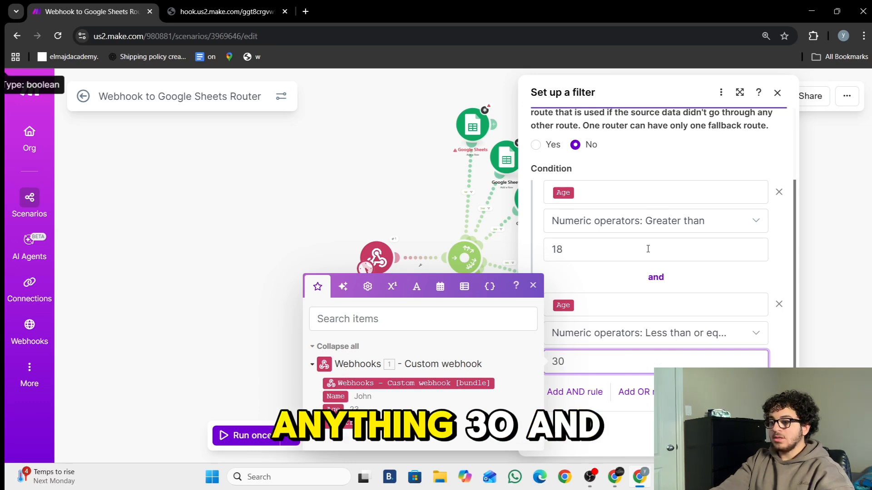
left_click(768, 435)
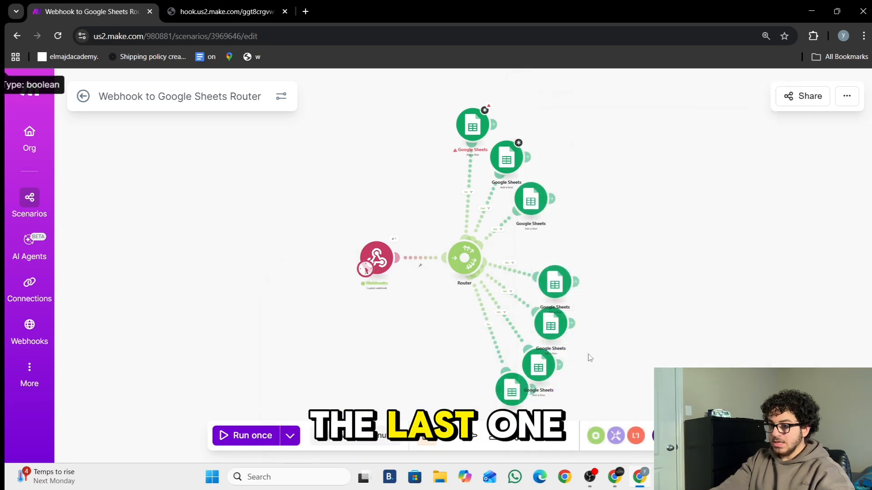
- Filter the last route to pass only Age greater than 30
left_click(494, 348)
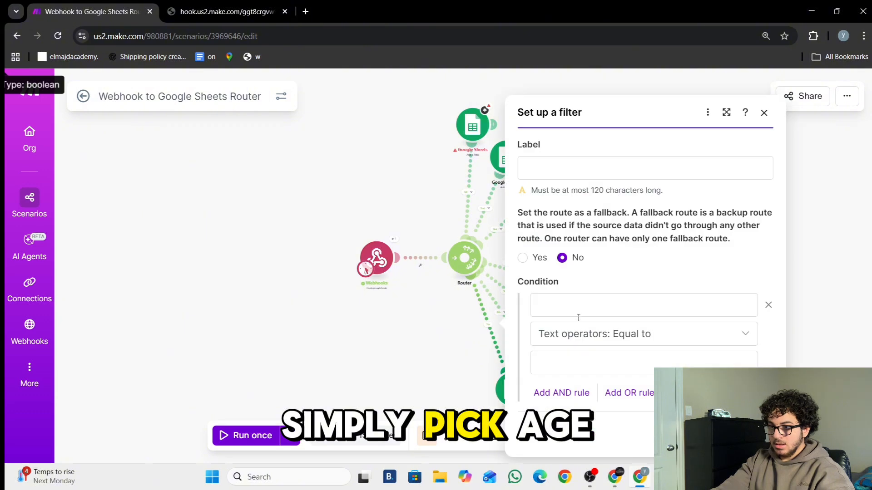
left_click(578, 305)
left_click(320, 353)
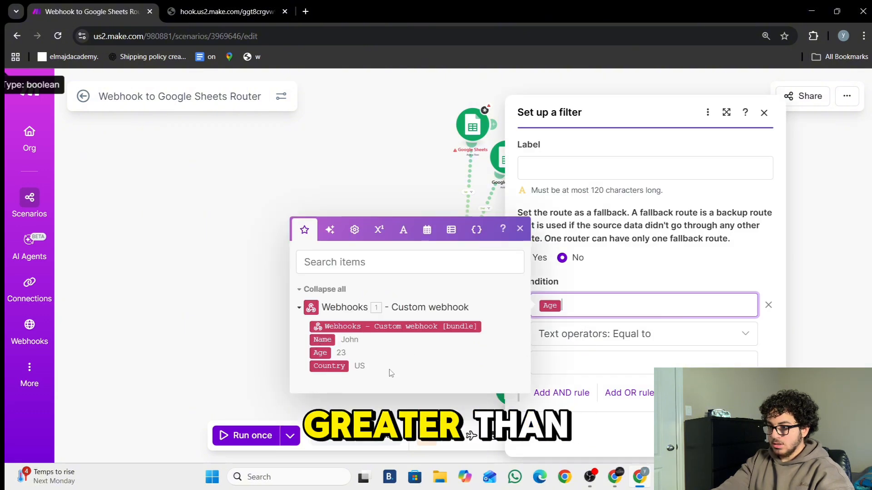
left_click(568, 348)
scroll(558, 268, "down", 4)
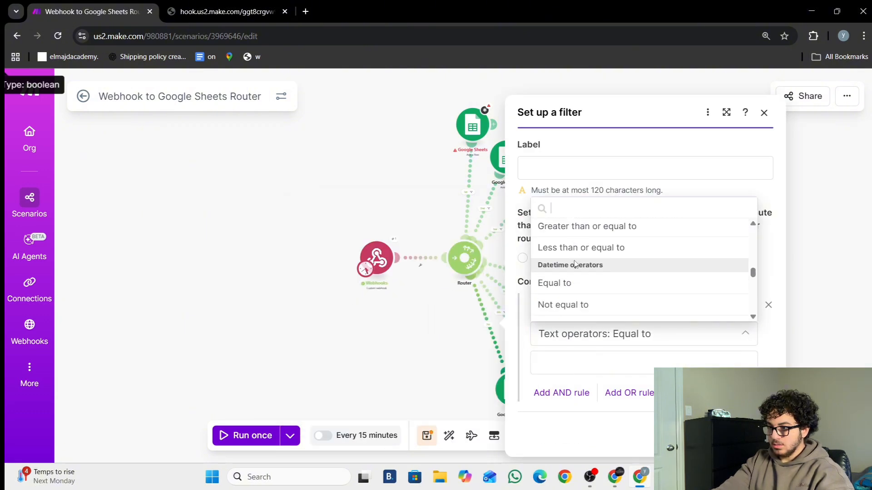
scroll(585, 277, "up", 2)
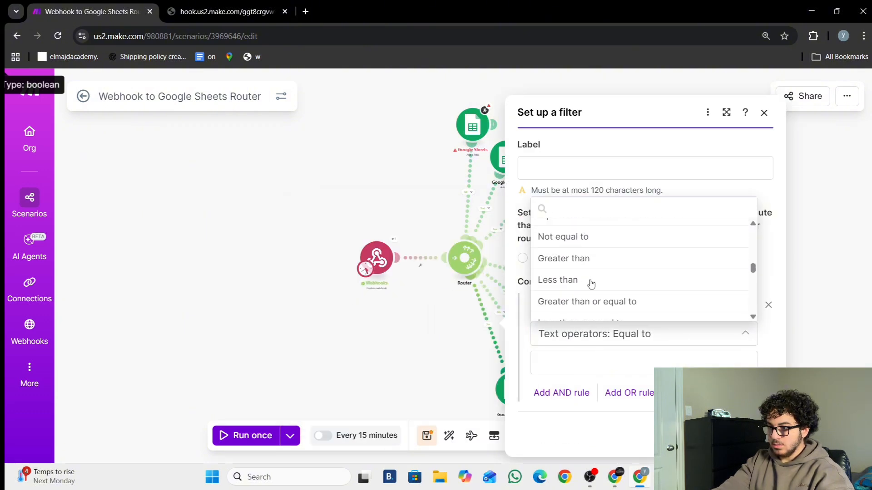
left_click(589, 260)
left_click(592, 370)
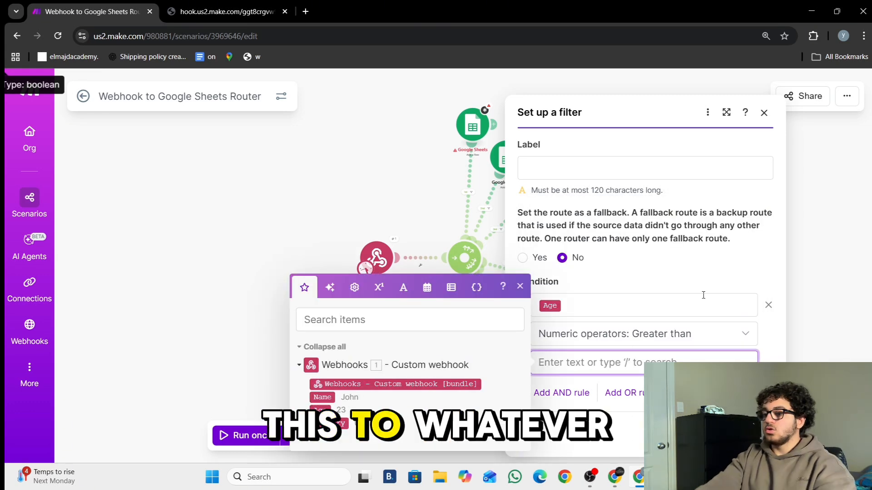
type("30")
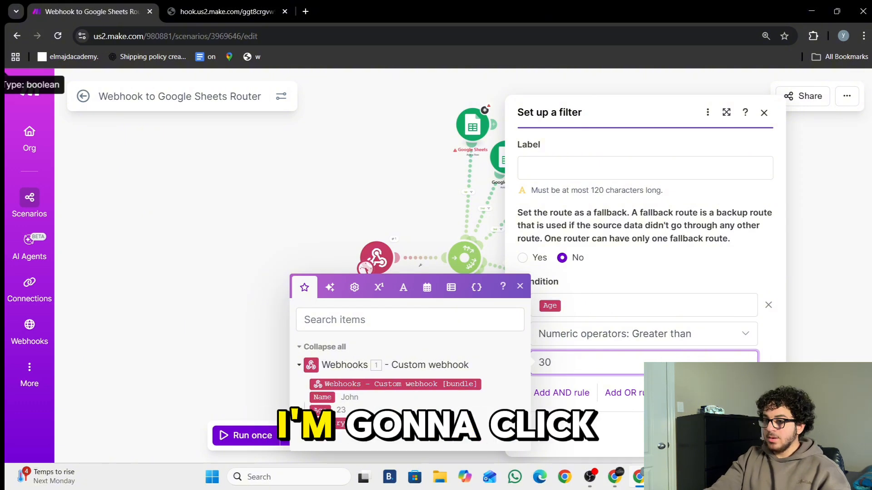
left_click(752, 435)
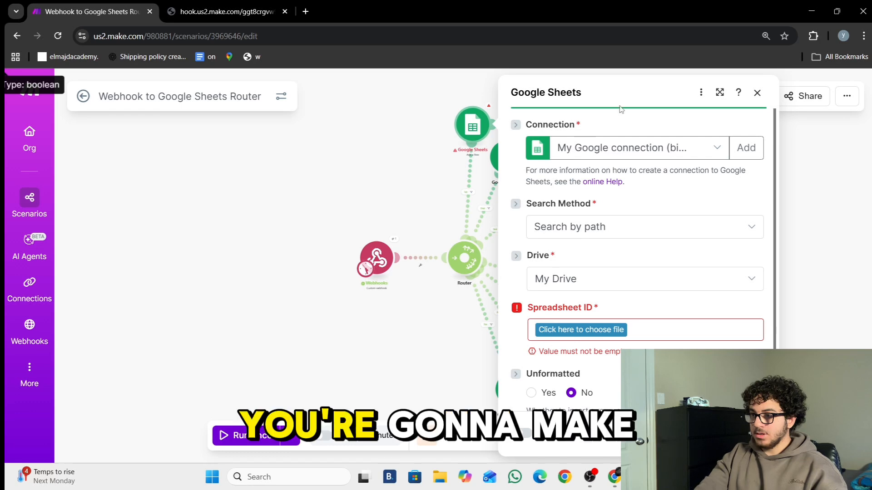
- Point the top Sheets module at the Client Organziation spreadsheet's Country sheet
left_click(696, 150)
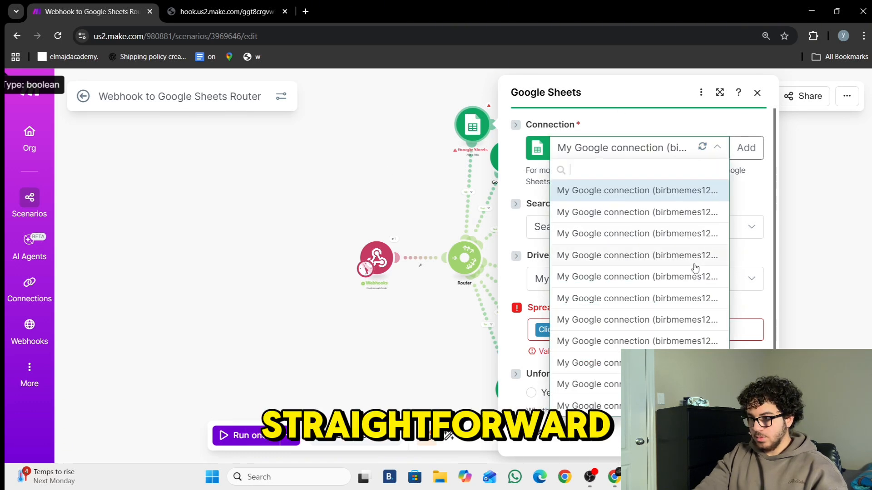
left_click(591, 406)
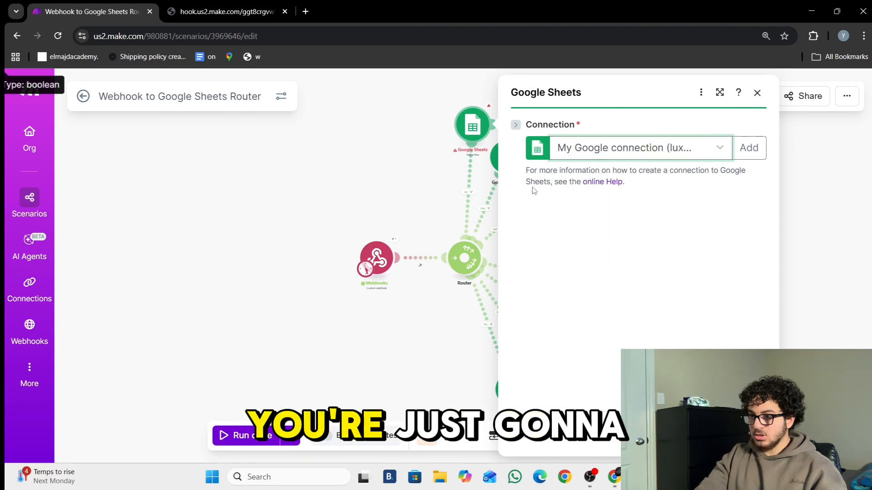
left_click(571, 335)
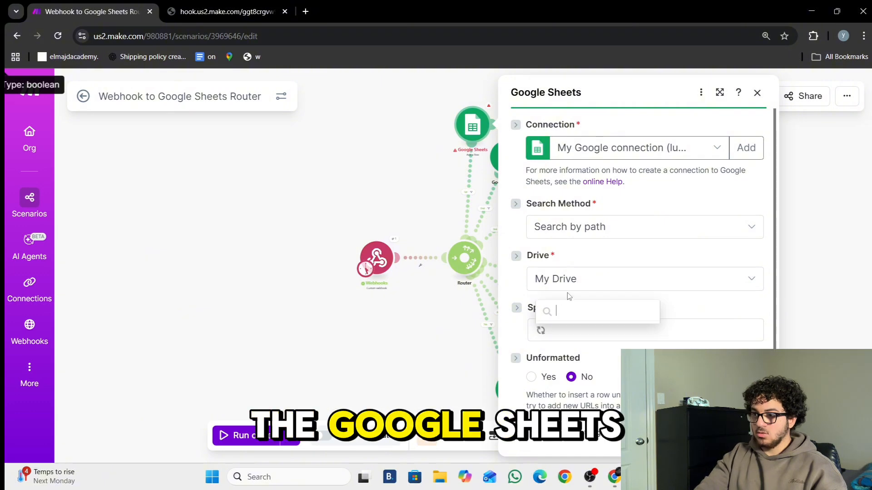
left_click(585, 290)
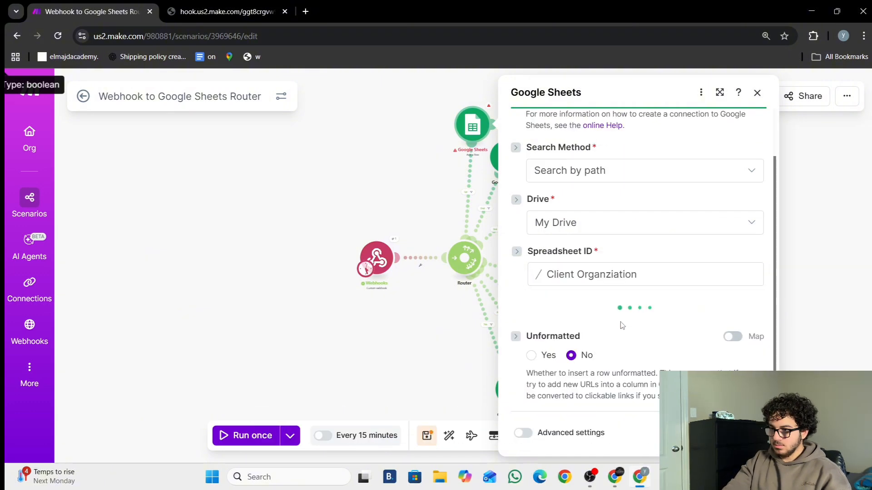
left_click(581, 338)
left_click(568, 342)
key("Escape")
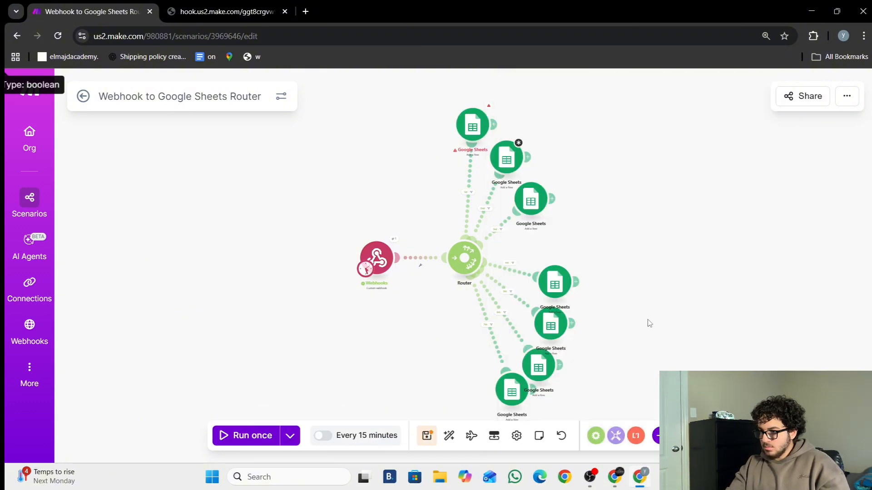
- Map the webhook's Name into the Canada (A) column
scroll(601, 261, "down", 4)
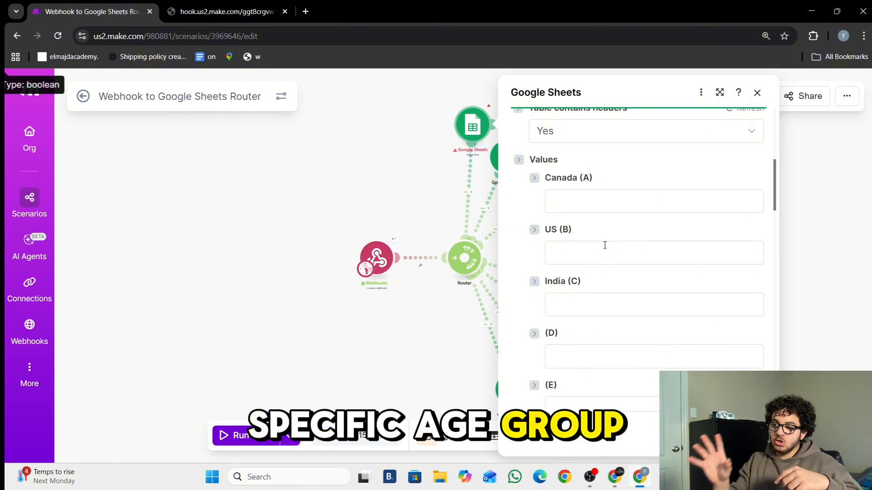
left_click(589, 195)
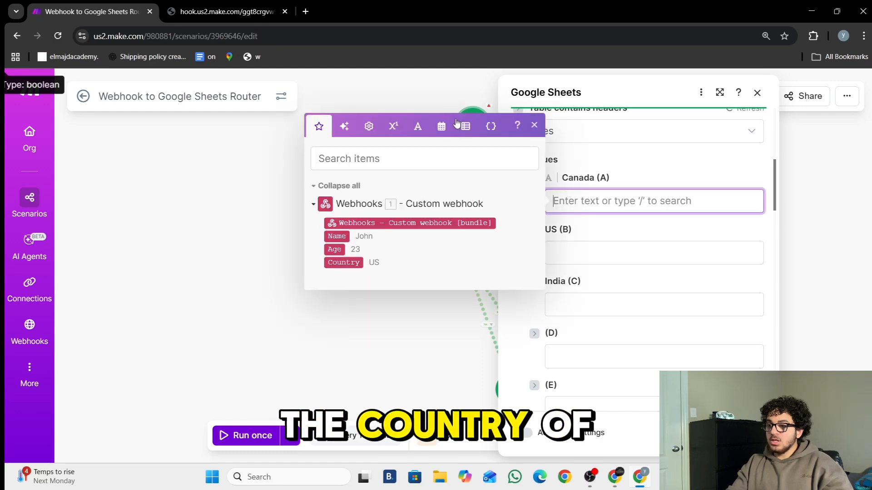
left_click(332, 237)
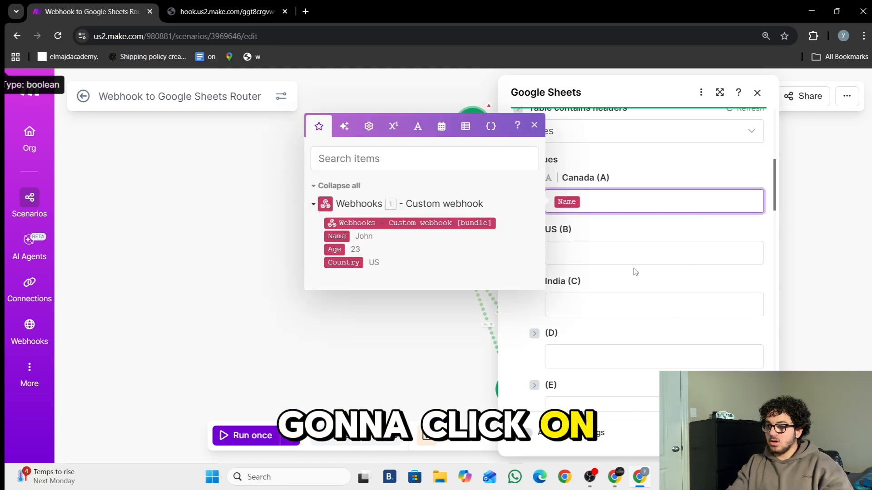
left_click(448, 85)
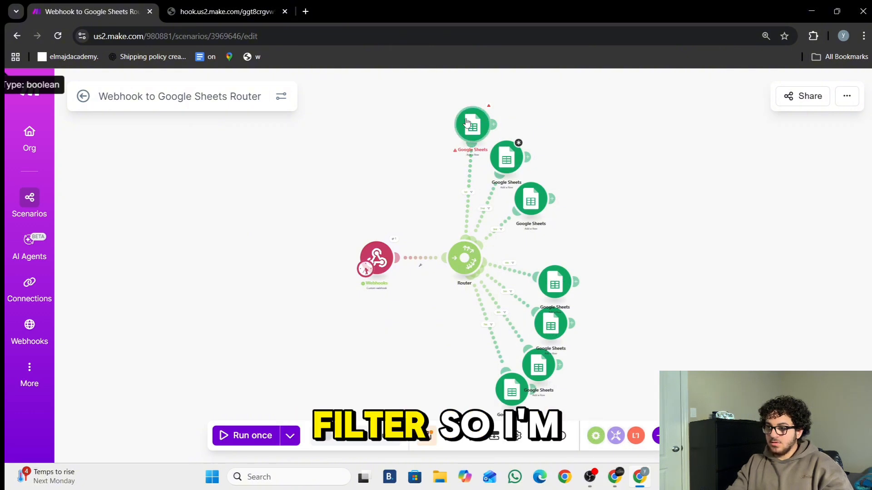
- Review the top Google Sheets module, then start a single run and return to the webhook tab
left_click(506, 156)
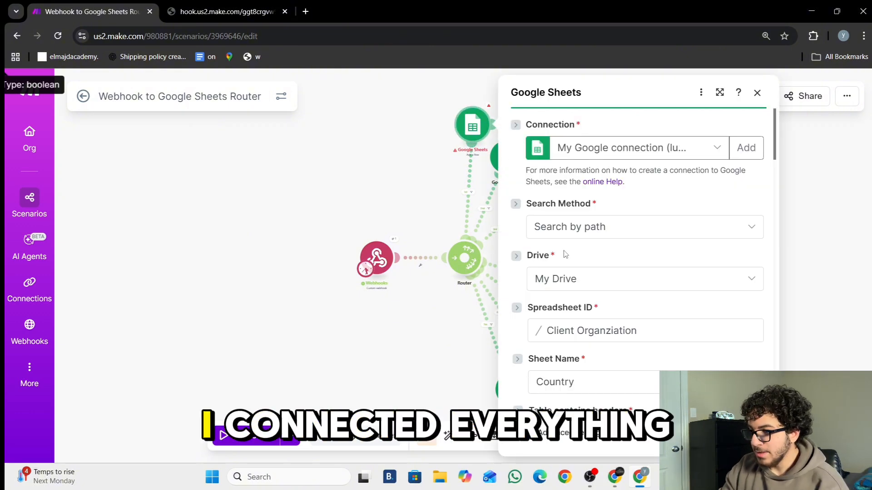
scroll(604, 329, "down", 5)
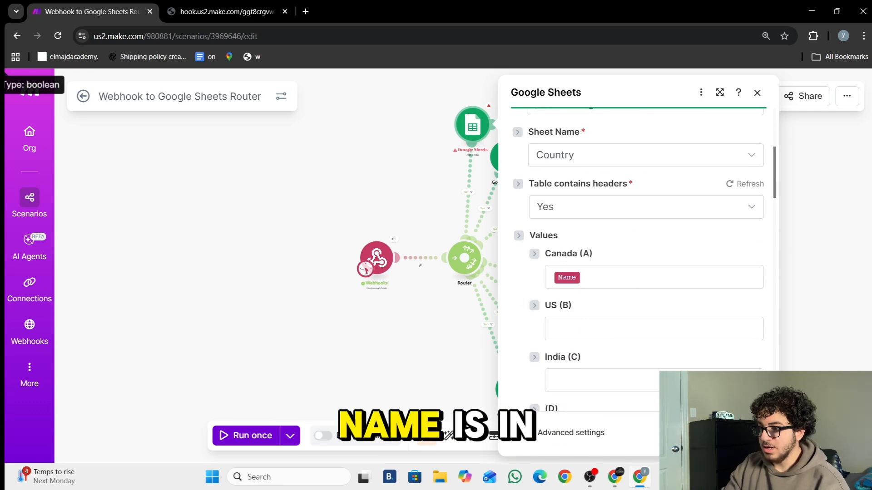
key("Escape")
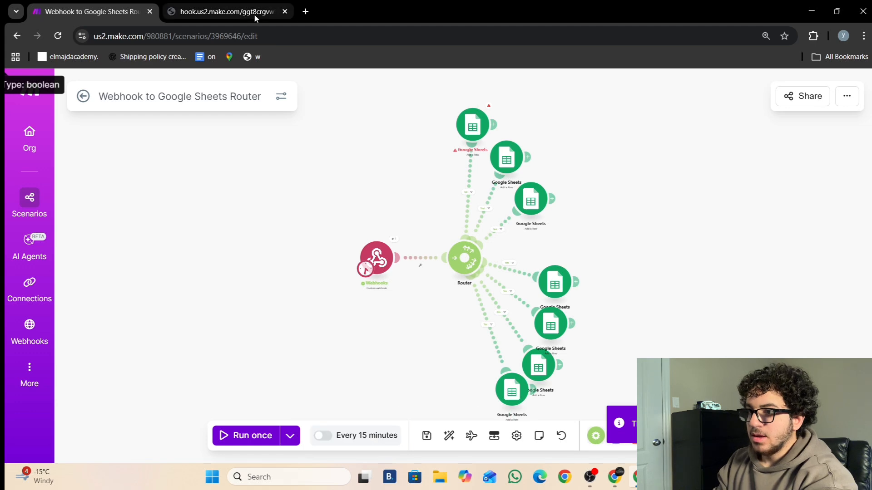
left_click(249, 436)
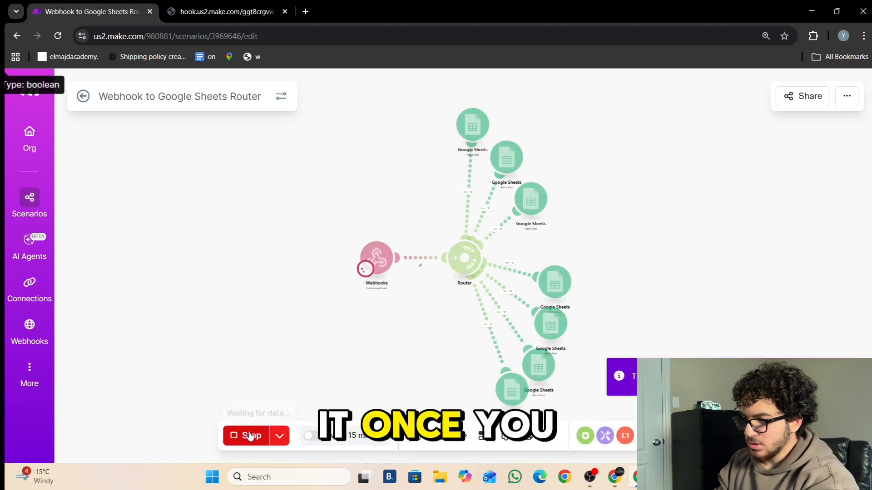
left_click(218, 4)
- Resend the test webhook request from the browser address bar
left_click(460, 38)
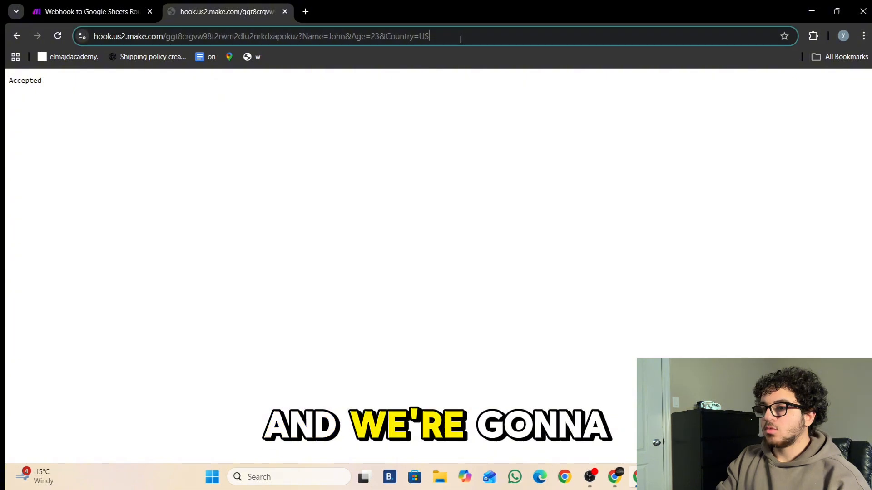
left_click(436, 38)
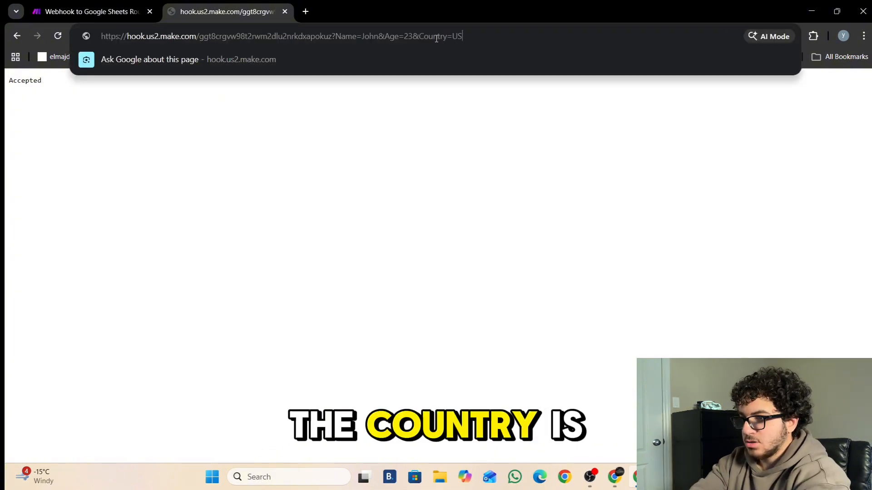
key("Return")
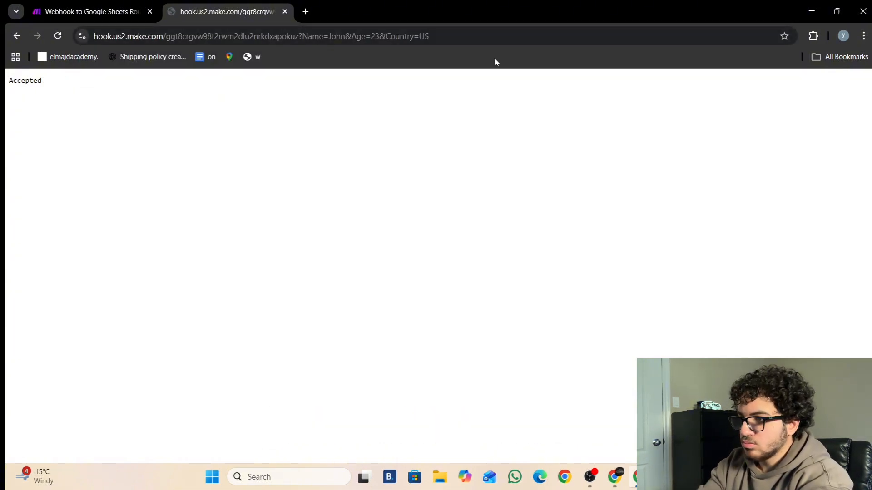
- Edit the webhook URL query to a new client name, Age 19 and Country India
double_click(464, 37)
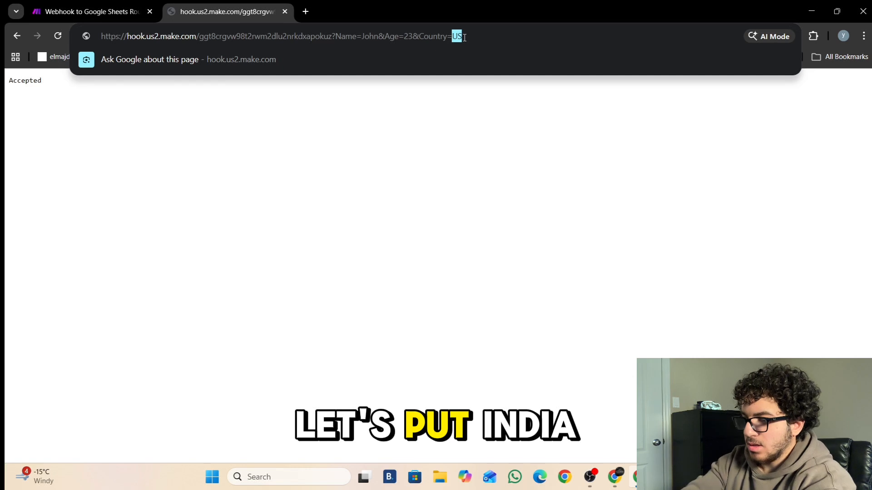
key("BackSpace")
type("India")
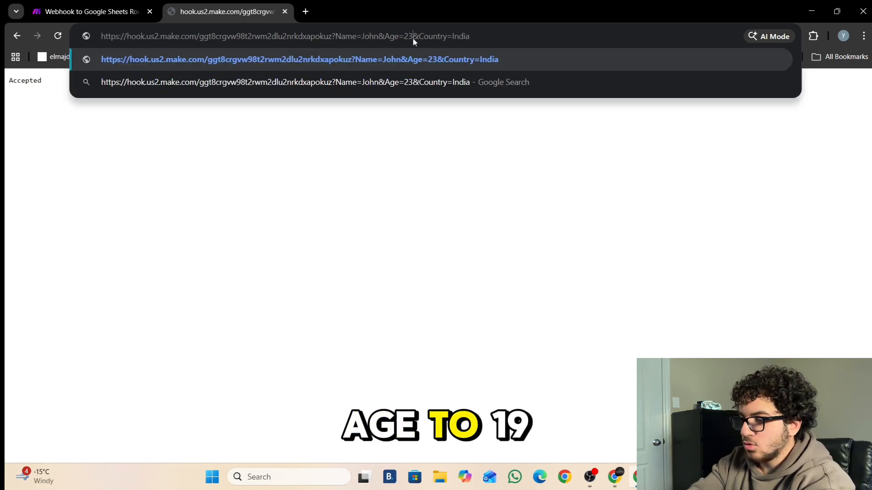
key("BackSpace")
key("BackSpace")
type("19")
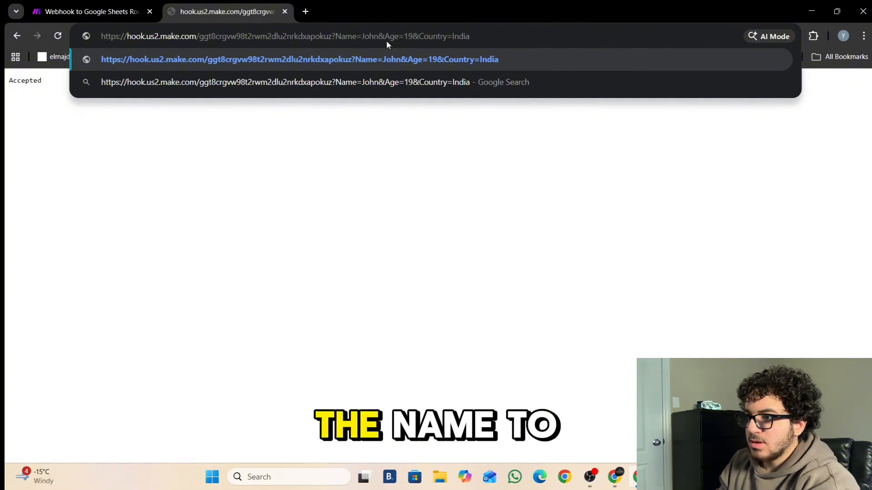
key("BackSpace")
key("BackSpace")
key("BackSpace")
key("BackSpace")
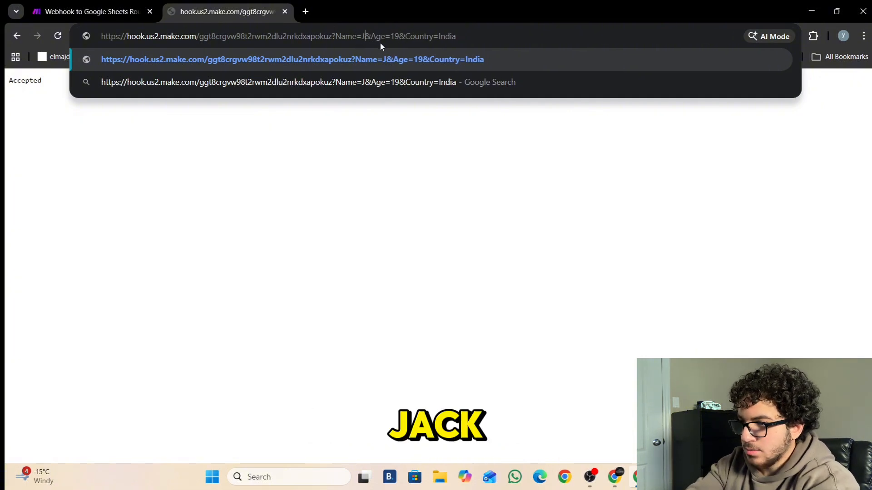
type("Jack")
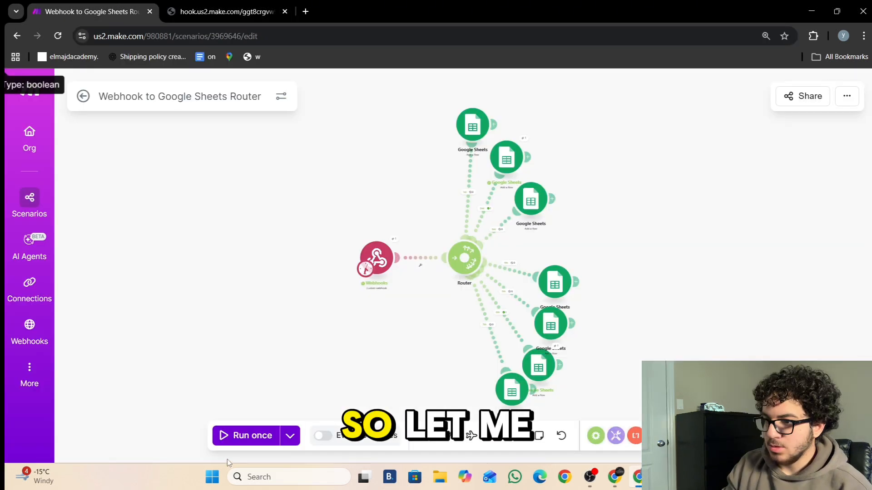
- Start a single run and send the edited India, age-19 webhook request to it
left_click(245, 436)
left_click(273, 11)
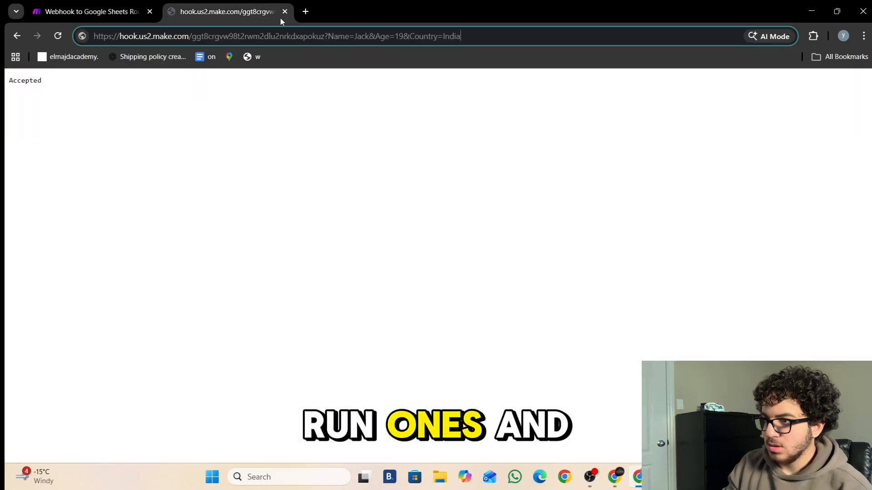
key("Return")
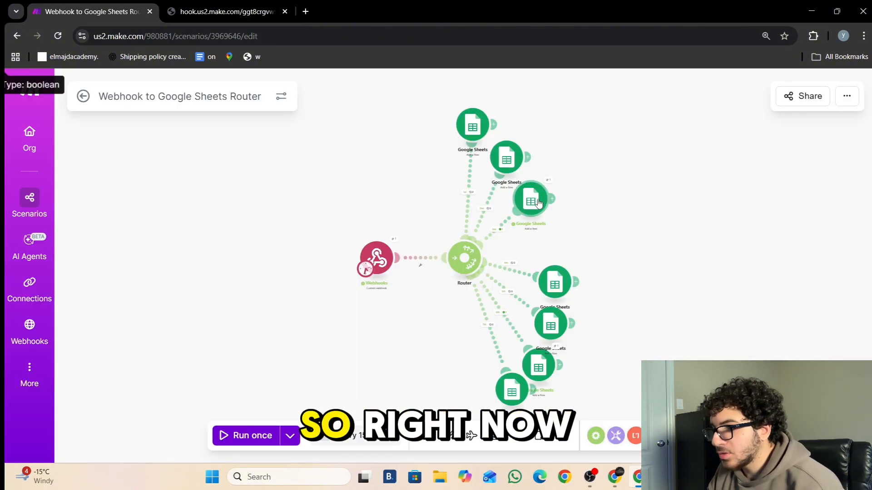
- Inspect the third Google Sheets module's run result and settings
left_click(534, 201)
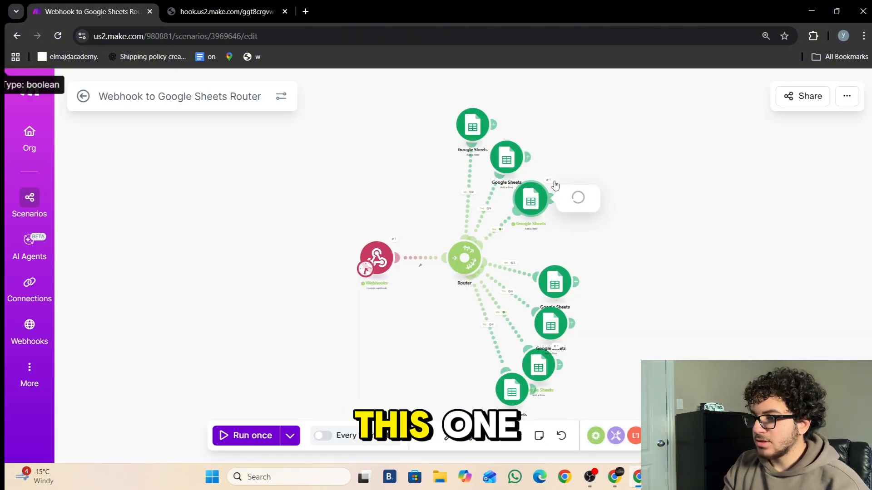
left_click(552, 186)
scroll(552, 187, "up", 2)
scroll(551, 187, "up", 3)
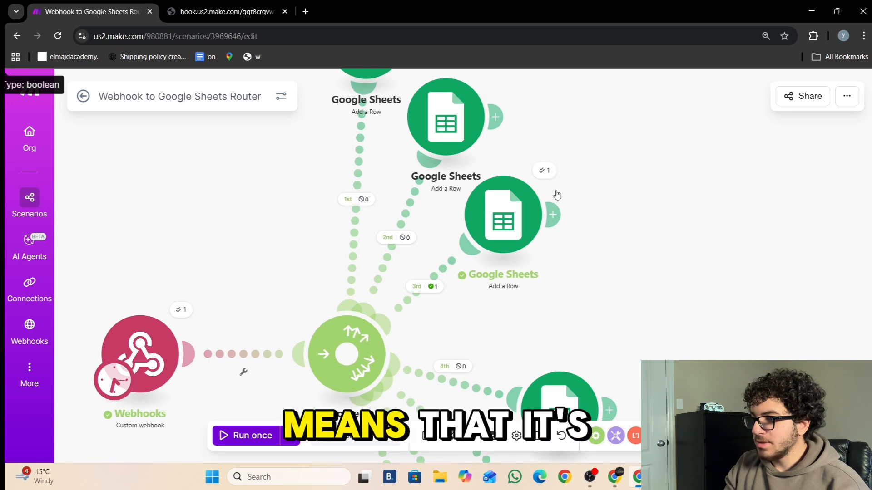
scroll(554, 195, "down", 2)
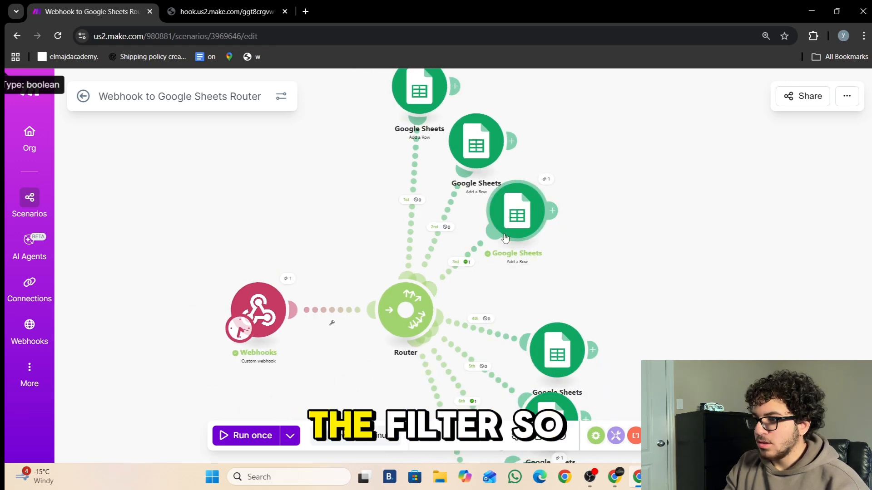
left_click(529, 209)
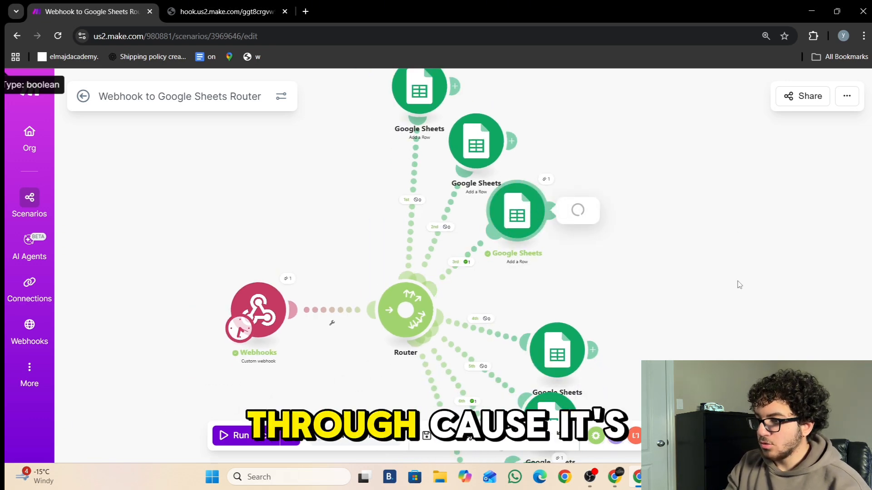
left_click_drag(685, 331, 530, 299)
scroll(538, 233, "down", 5)
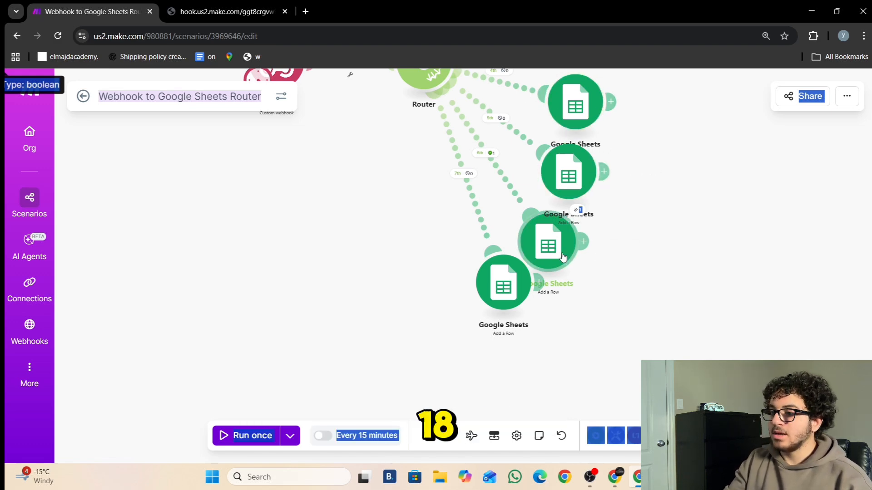
- In Client Organziation, check the new entry under India on Country and under 18-30 on Age
left_click(619, 487)
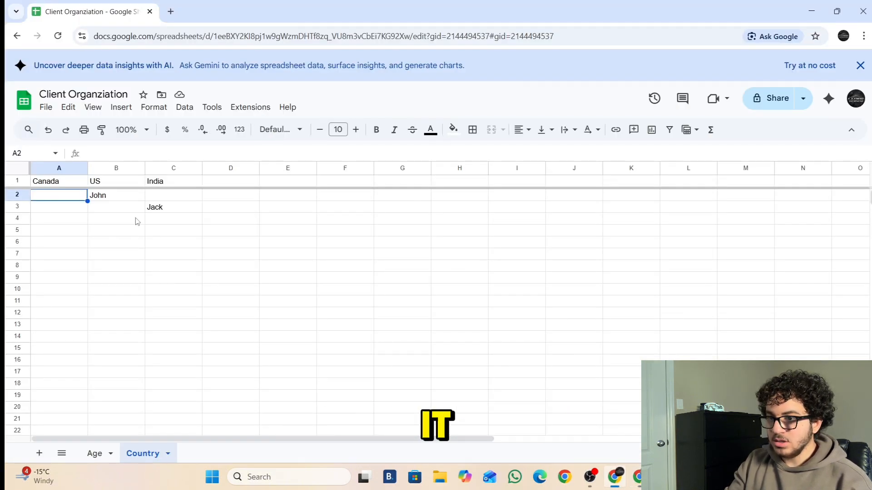
left_click(158, 209)
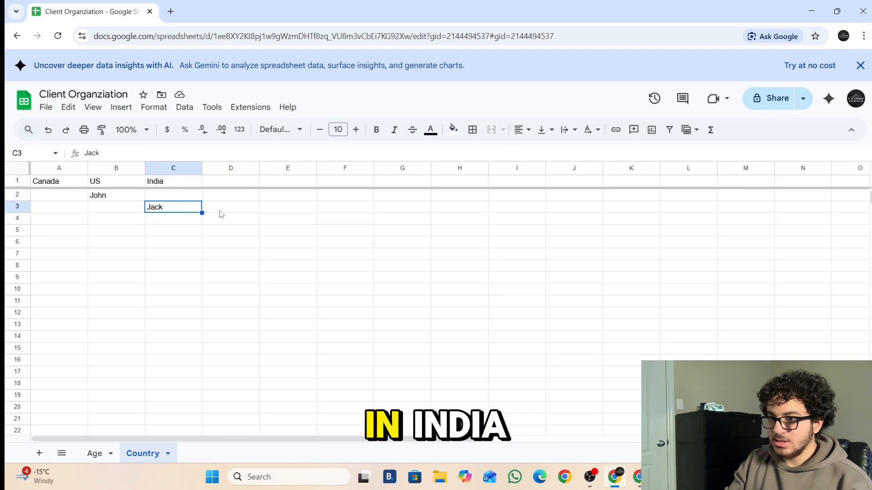
left_click(93, 454)
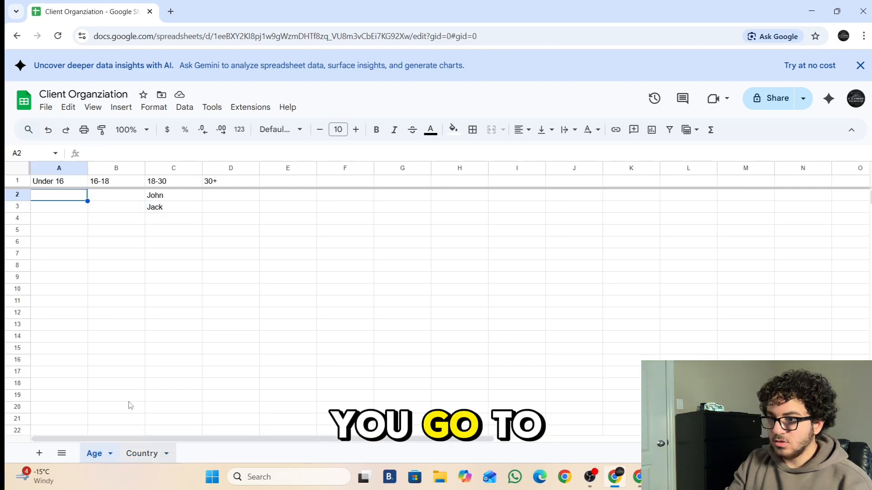
left_click(159, 211)
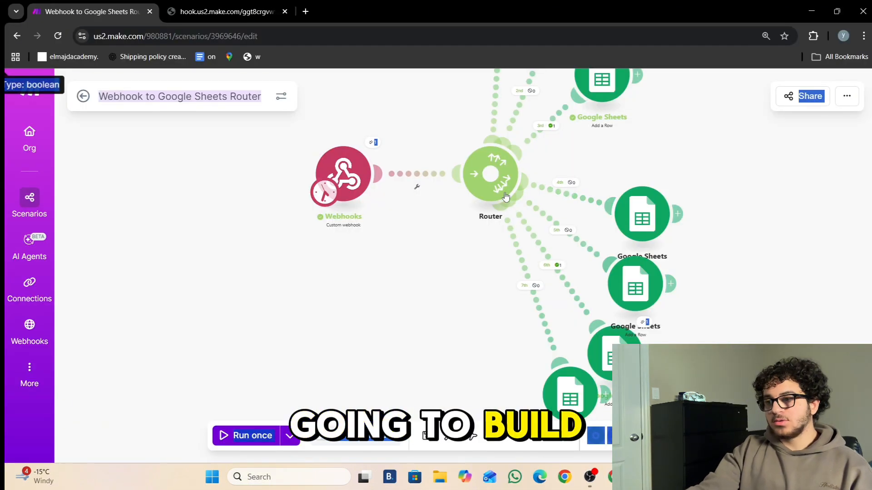
- Add an OpenAI Generate a completion module on a new router route
left_click(490, 174)
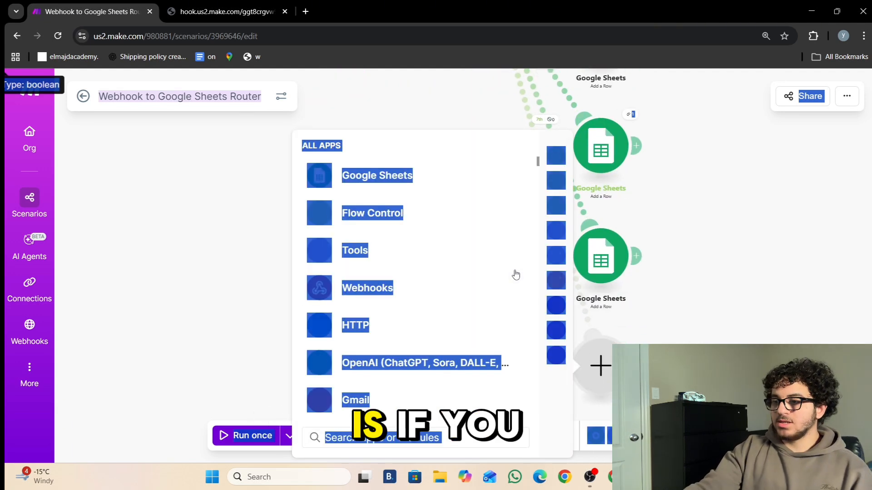
left_click(398, 364)
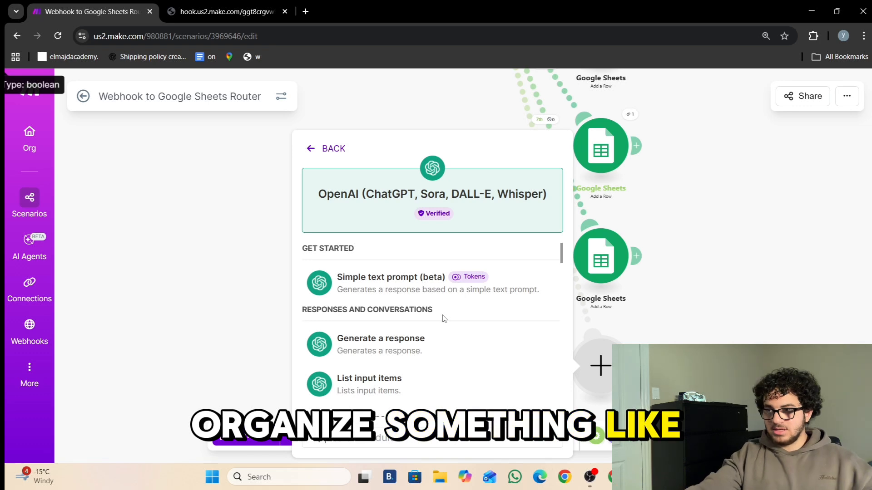
scroll(445, 319, "down", 1)
scroll(445, 325, "down", 5)
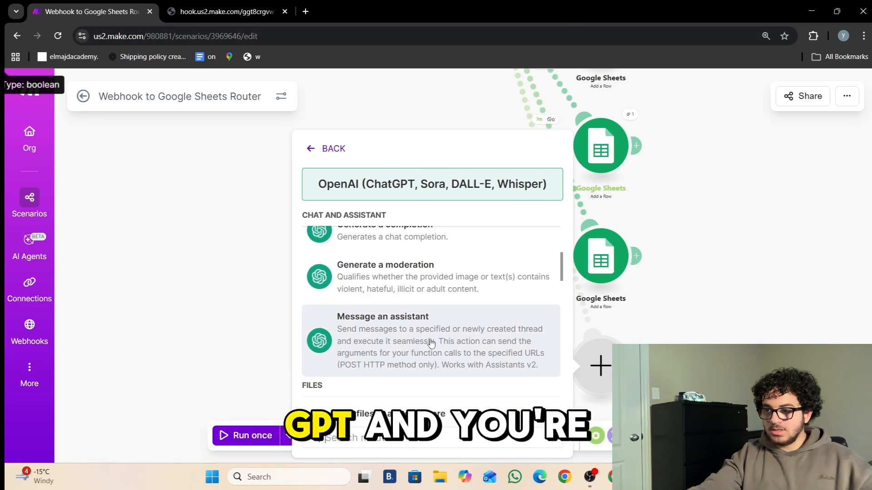
scroll(428, 300, "up", 1)
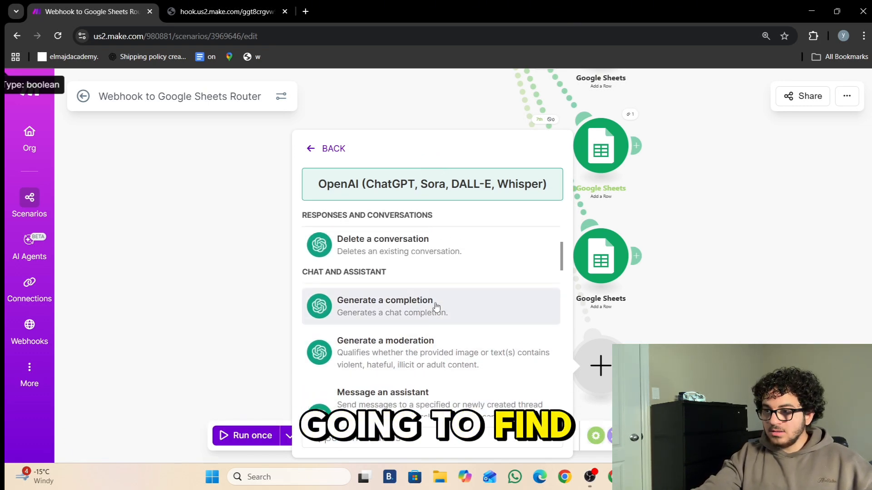
left_click(436, 307)
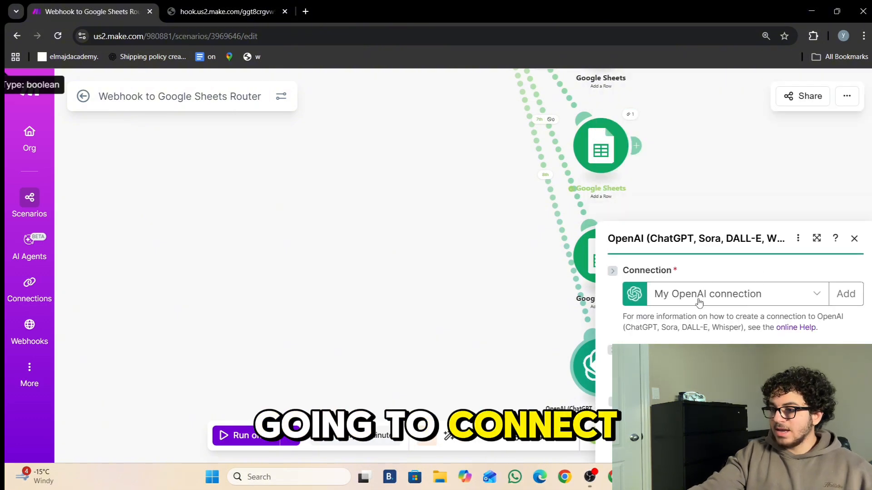
- Pan the canvas to the new OpenAI module and reopen its settings at the Model list
left_click(388, 170)
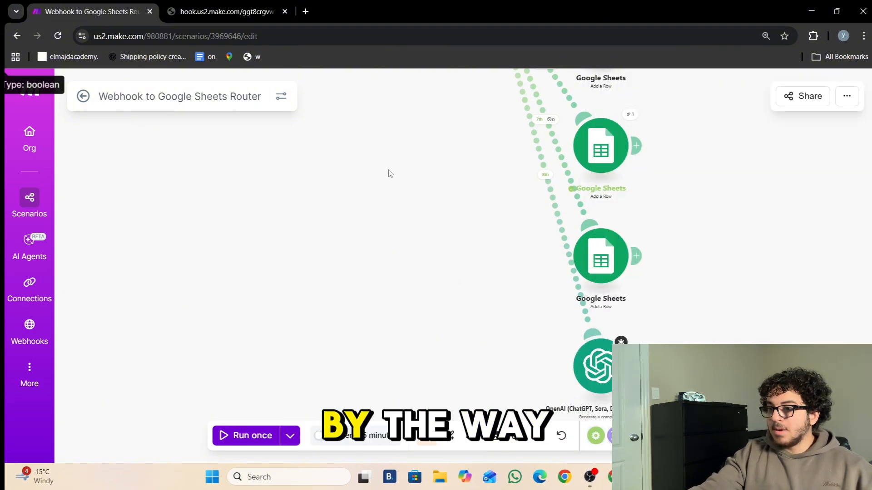
left_click_drag(387, 155, 639, 458)
left_click_drag(637, 192, 432, 93)
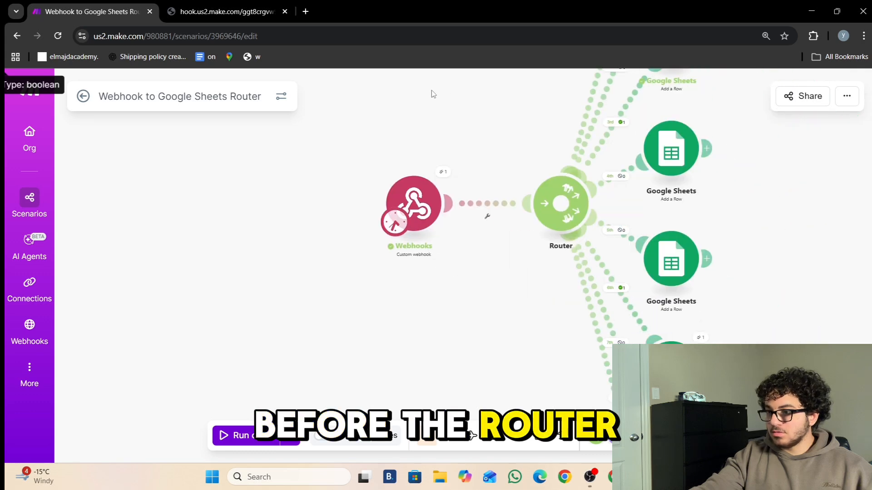
left_click_drag(496, 323, 343, 49)
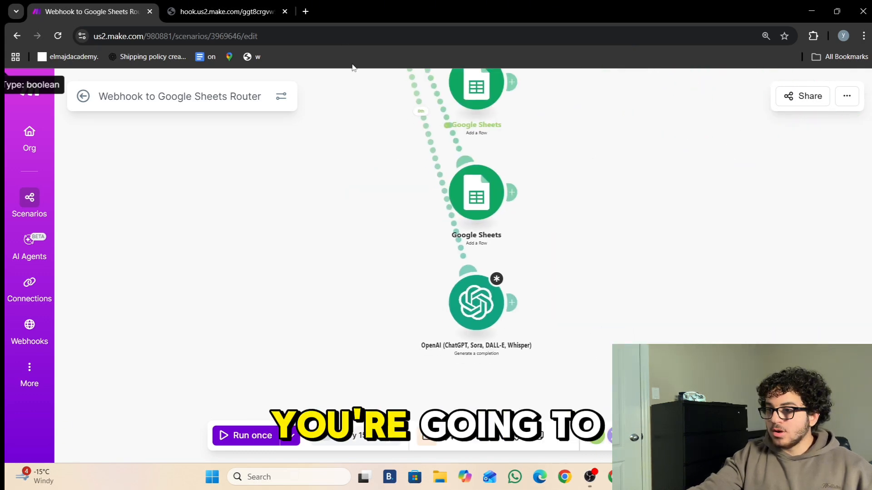
left_click(473, 320)
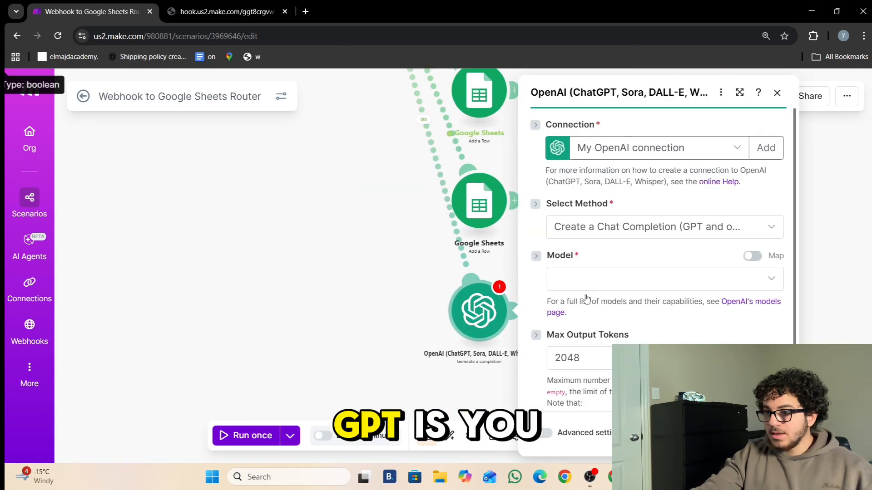
left_click(626, 274)
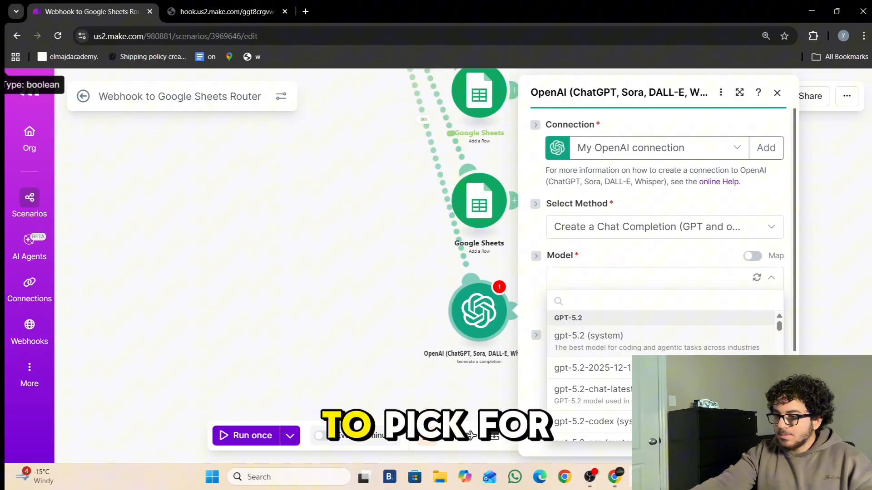
- Select the GPT-5.1 chat-latest model and add a message
scroll(590, 363, "down", 5)
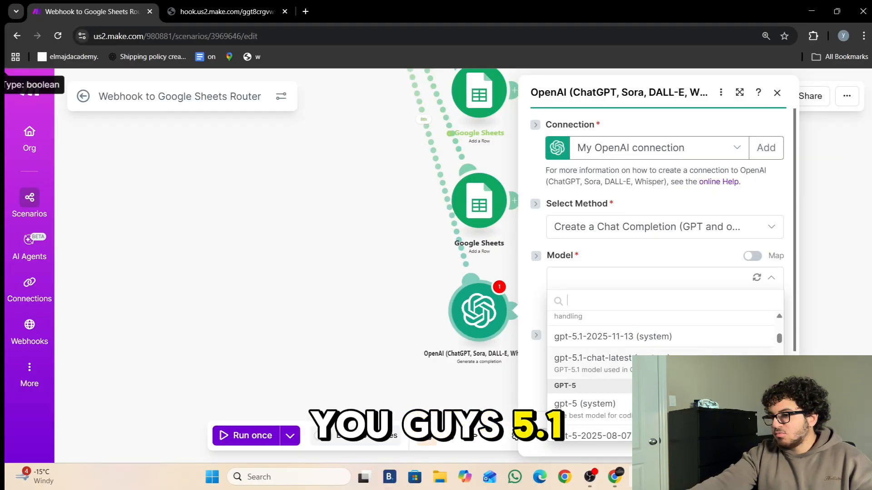
left_click(613, 358)
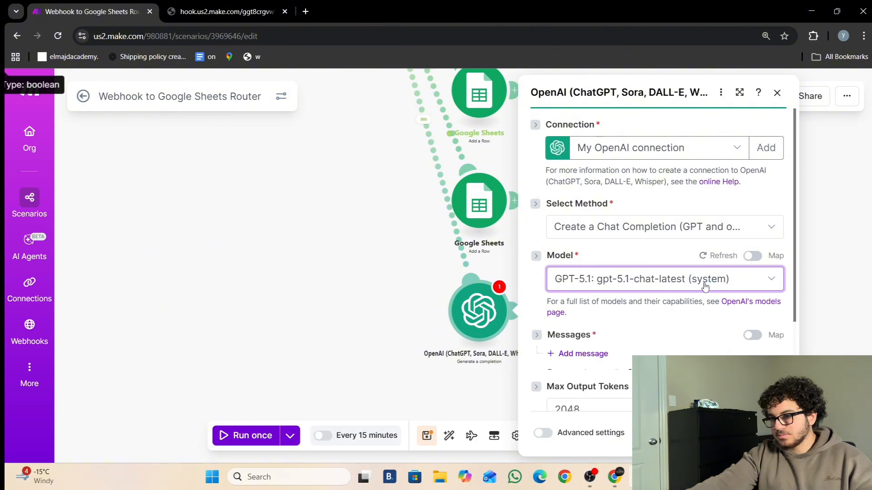
scroll(715, 279, "down", 3)
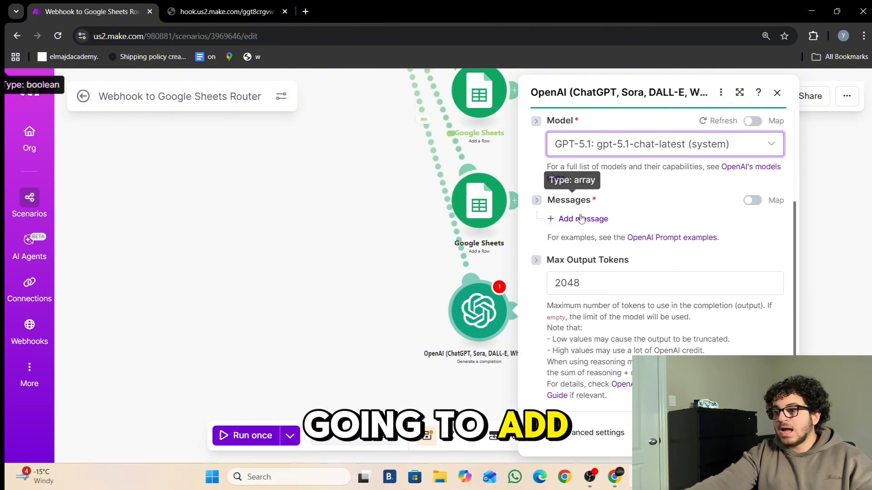
left_click(583, 219)
- Write the prompt asking whether the webhook Name is urgent, responding only "y" or "n"
left_click(600, 311)
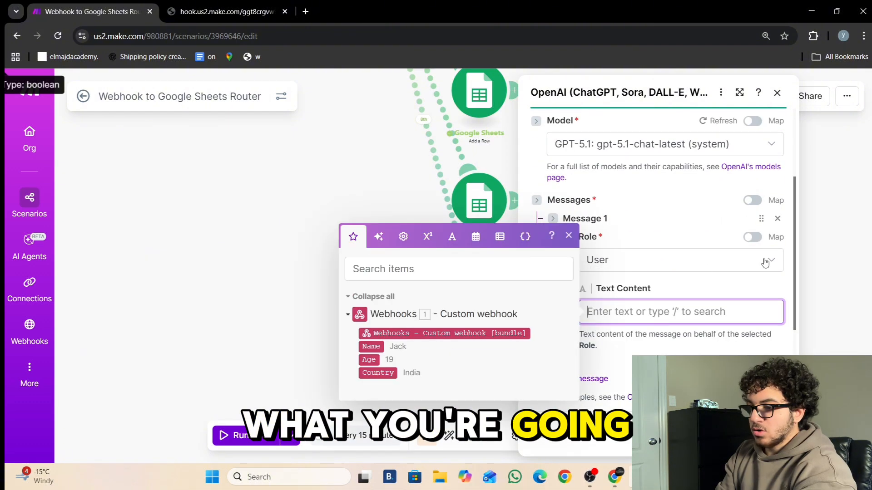
type("det")
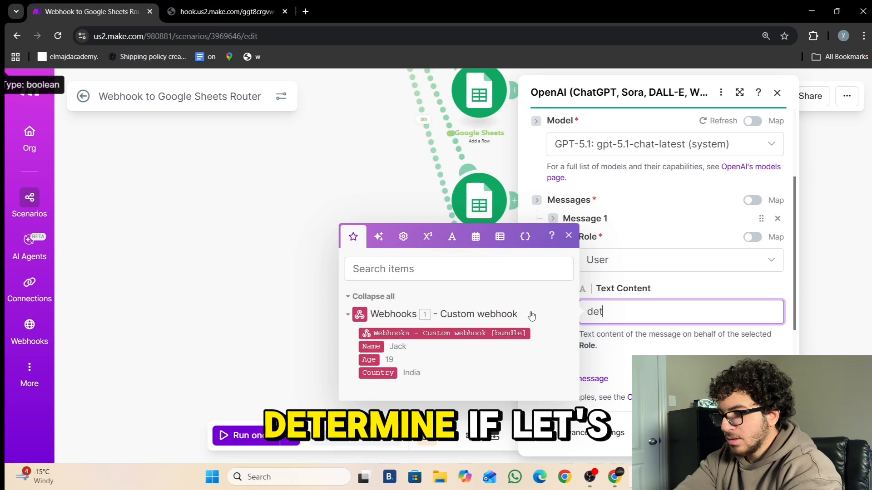
type("ermine if")
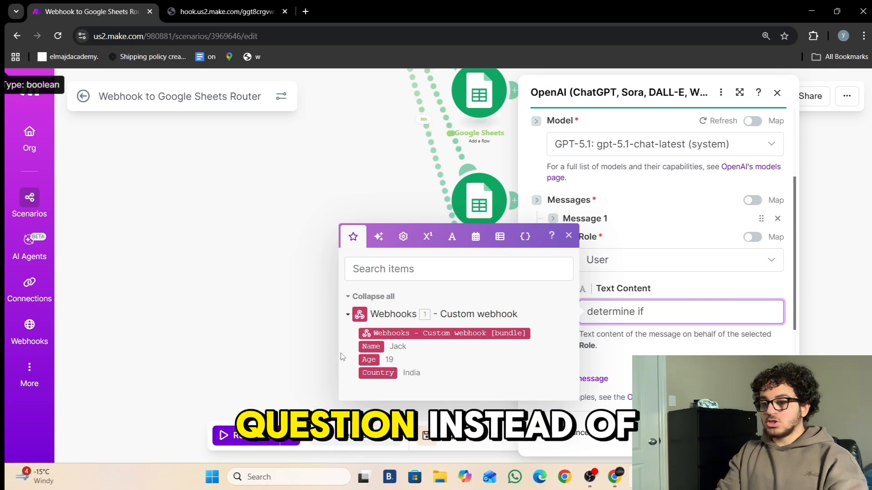
left_click(370, 347)
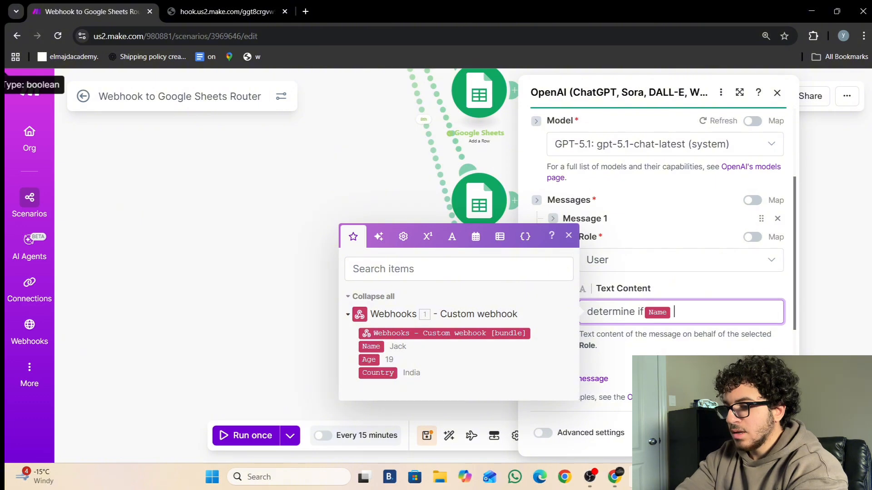
type("is urgent o")
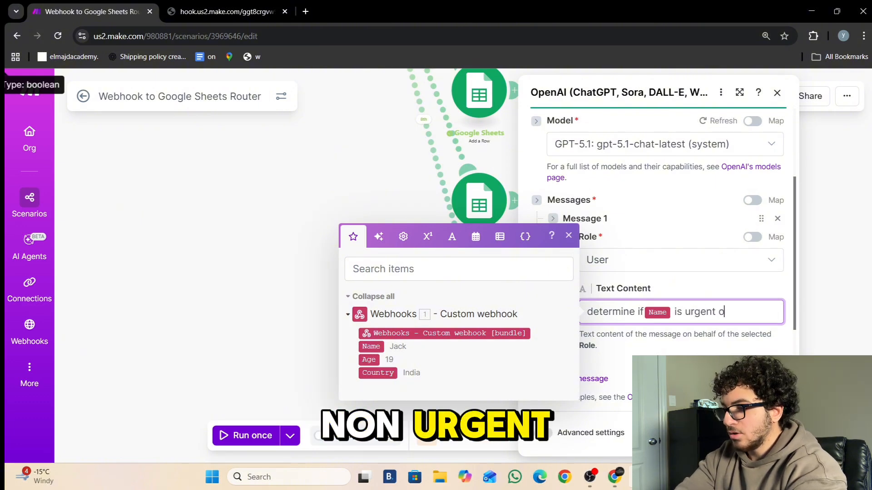
type("r non urgent")
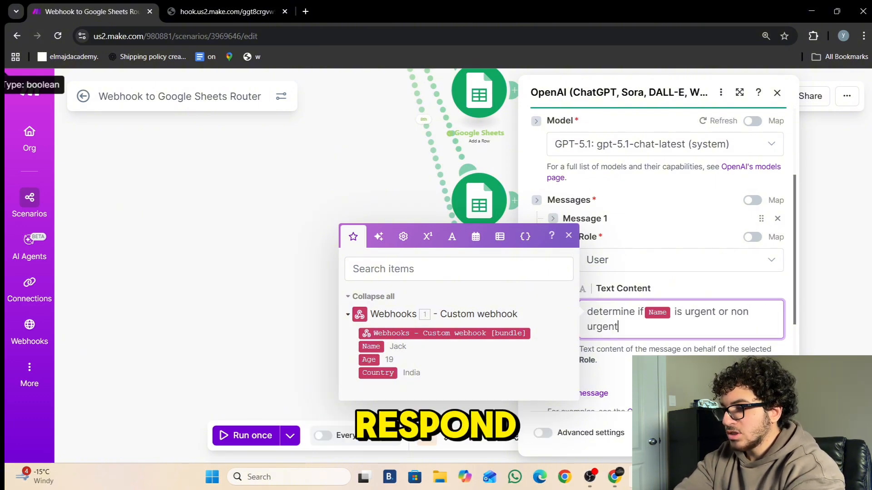
type(", y")
key("BackSpace")
type("respond ")
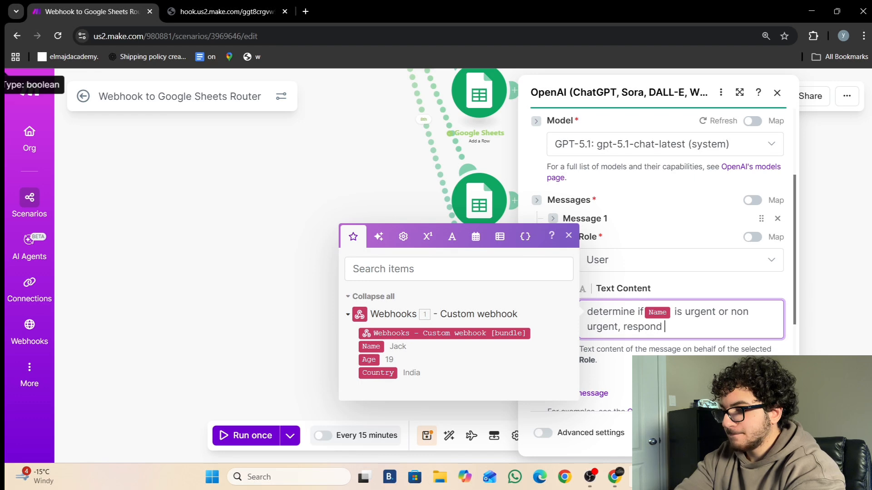
type("only with ")
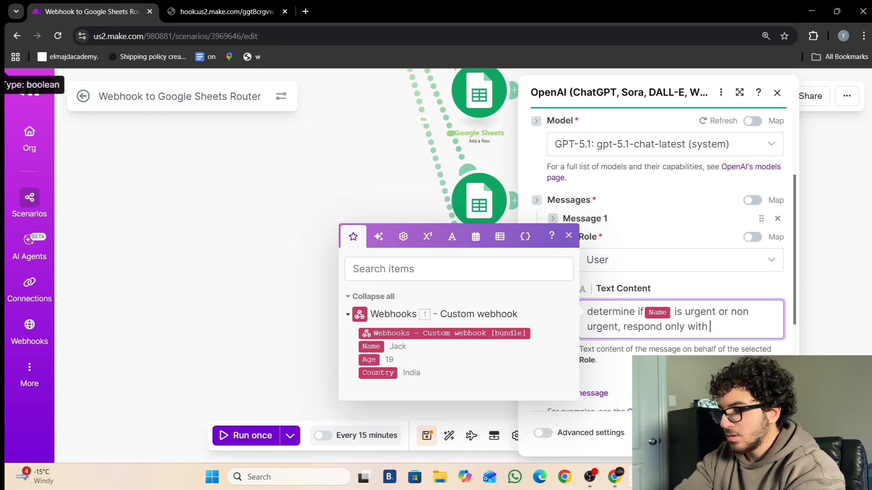
type("\"y")
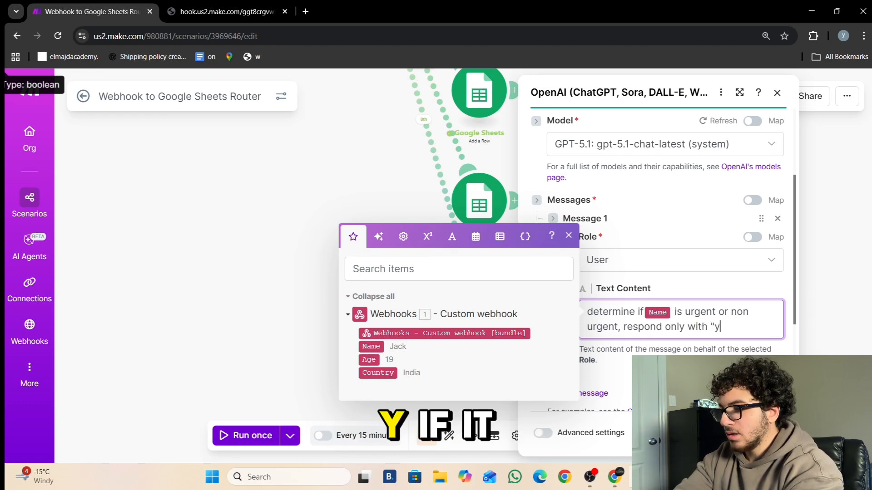
type("\" if it is and")
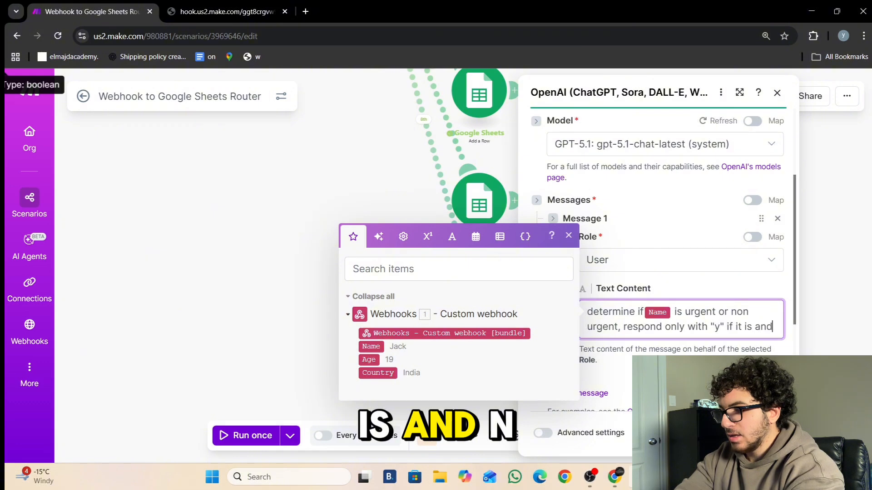
type(" \"n\" ")
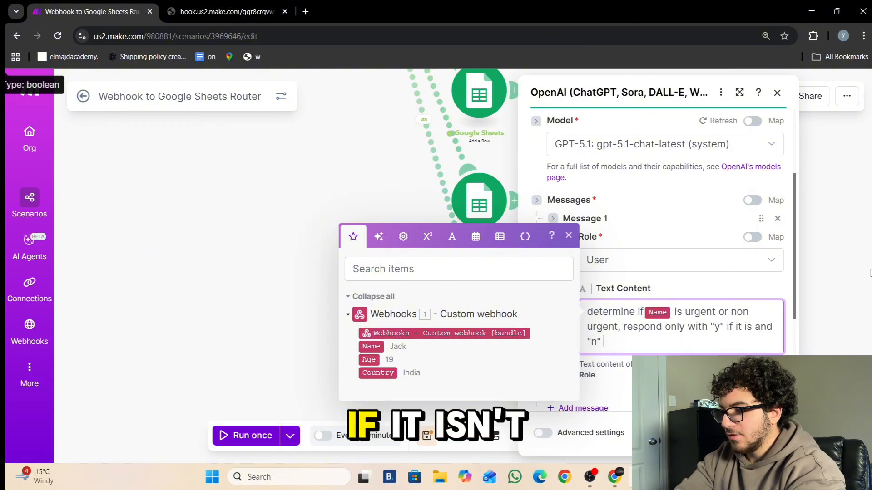
type("if it isn")
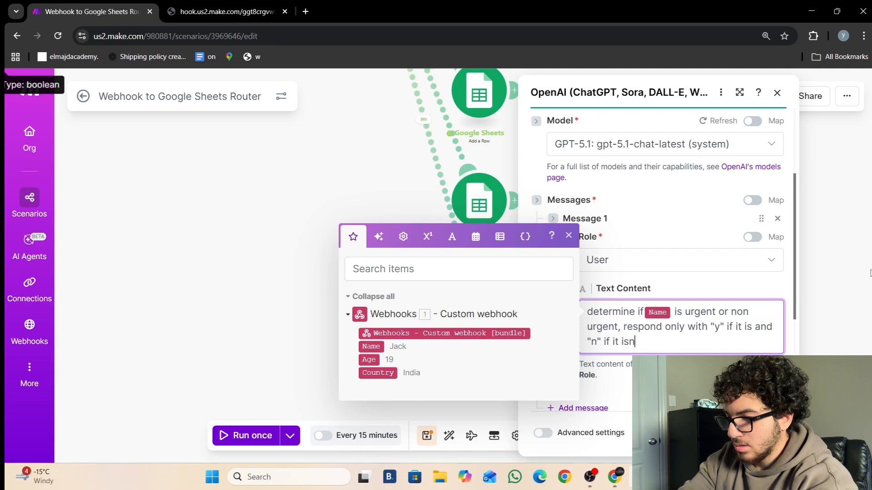
type("'t")
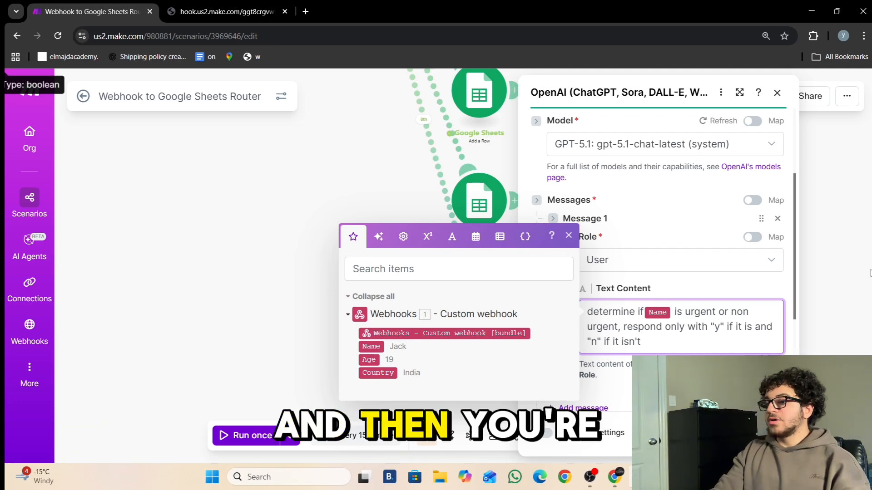
scroll(744, 258, "down", 4)
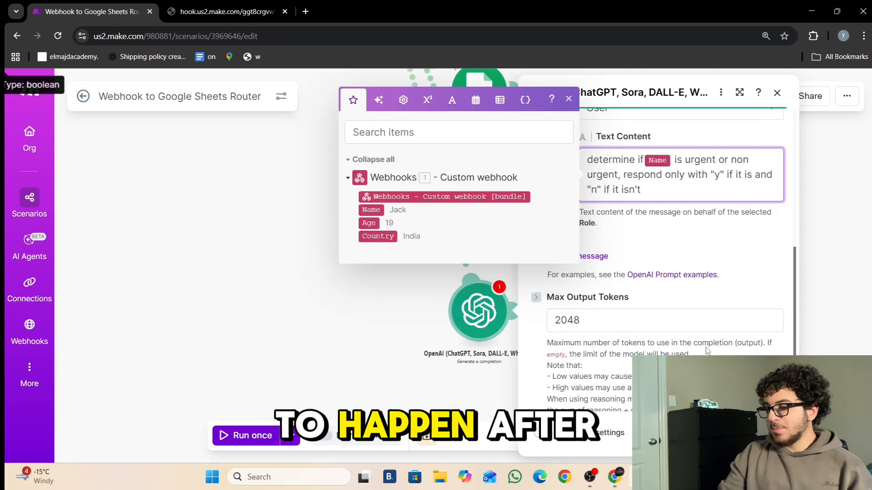
key("Escape")
key("Escape")
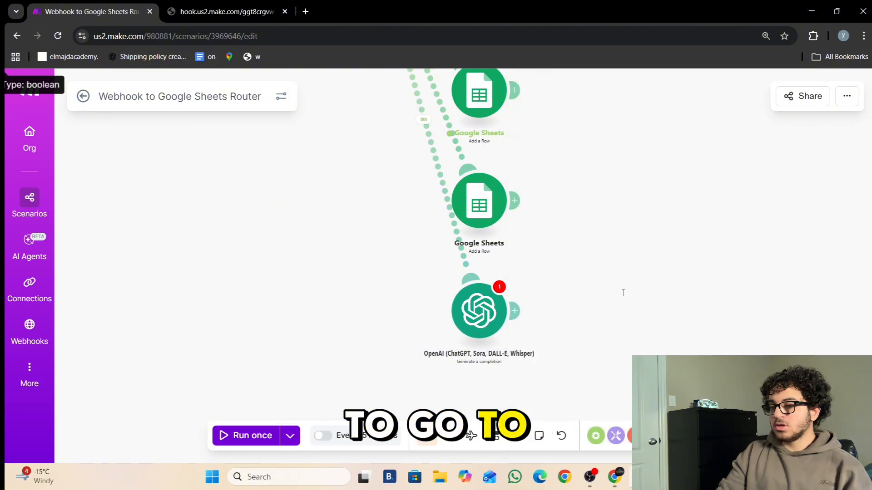
left_click(486, 210)
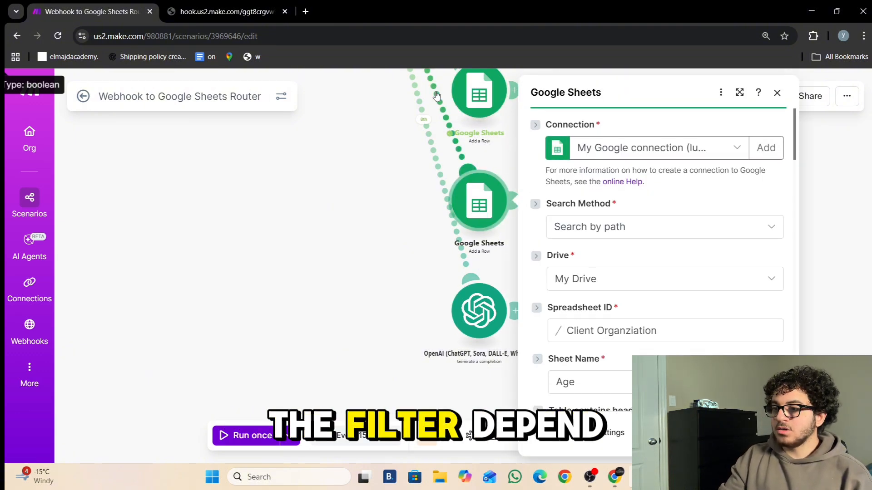
left_click(443, 111)
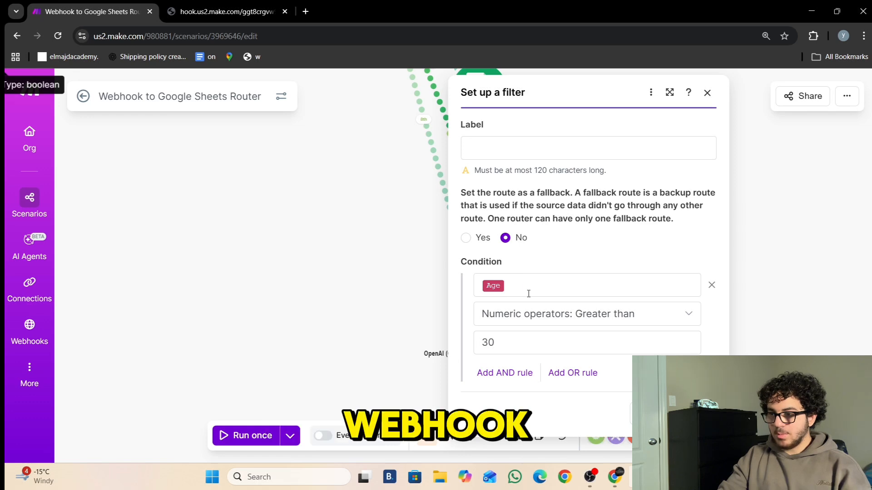
left_click(520, 292)
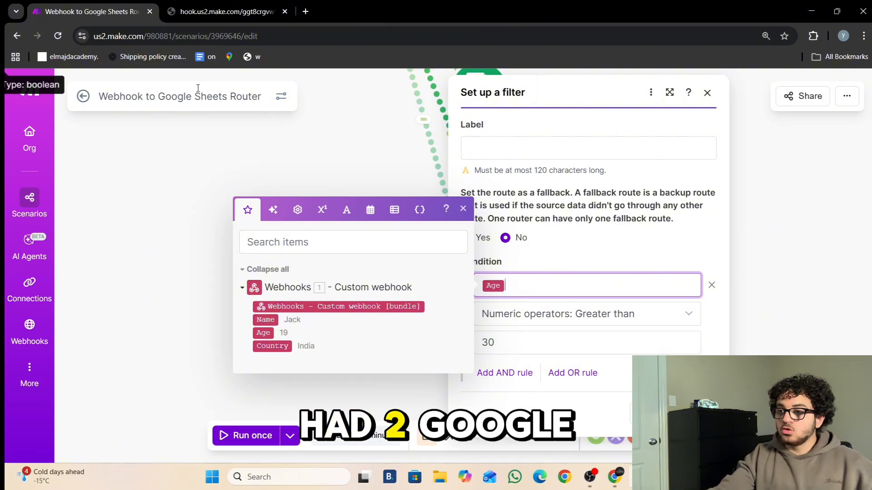
left_click(362, 195)
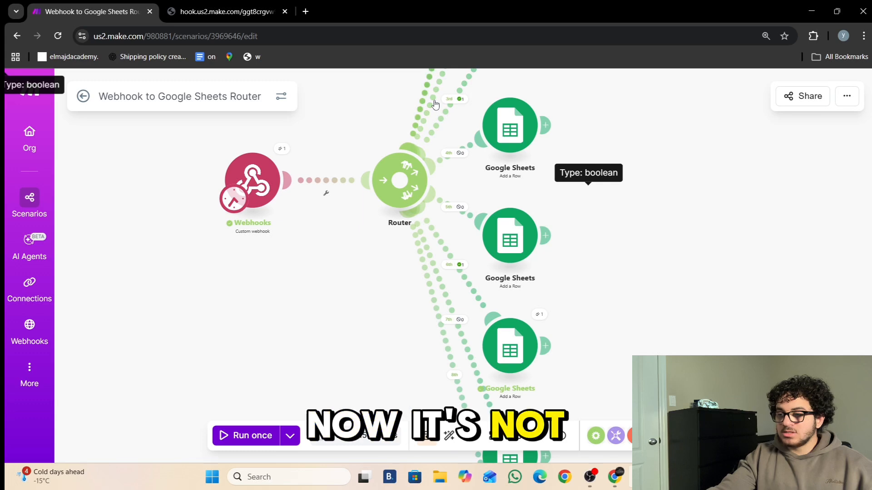
left_click(435, 104)
left_click(572, 288)
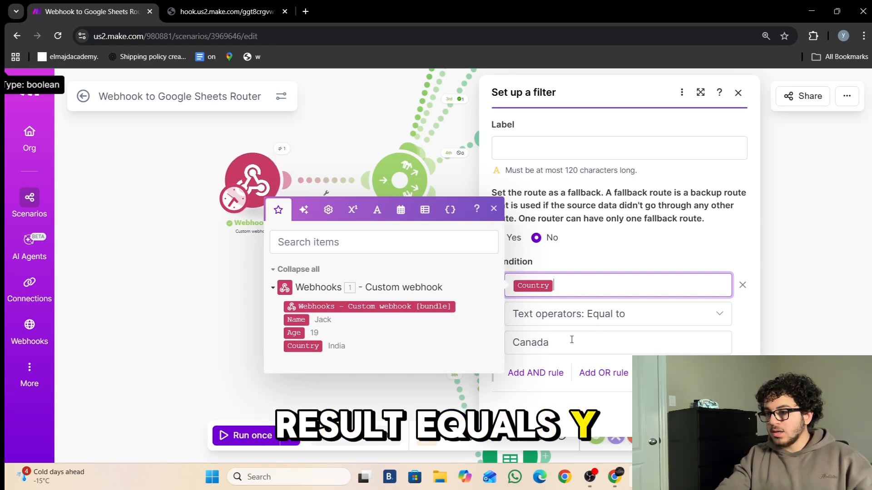
left_click(564, 360)
left_click(437, 374)
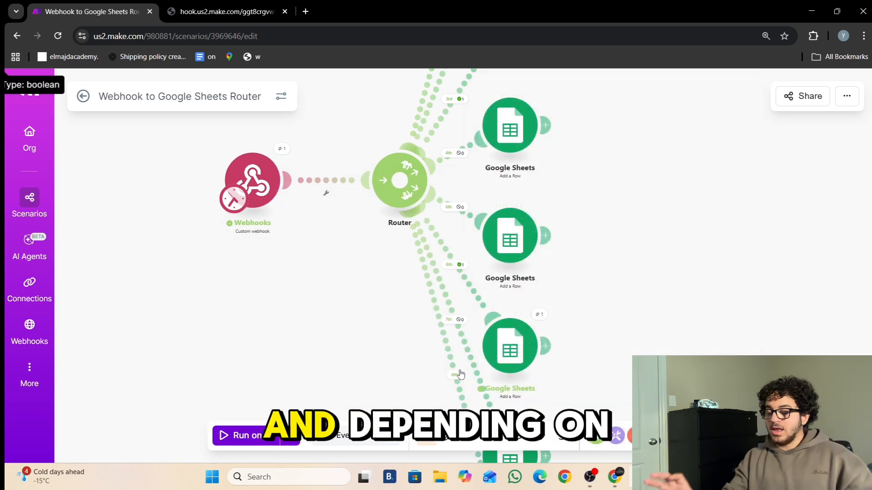